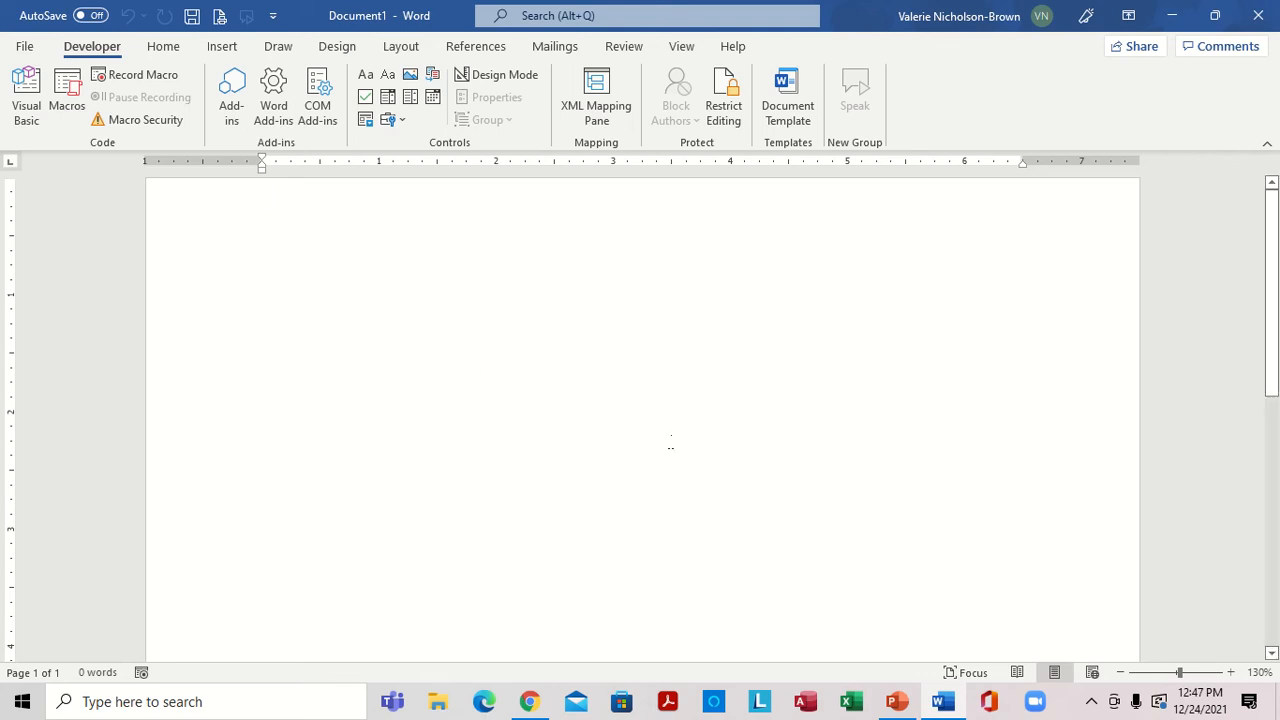
Generate five paragraphs of sample text in the blank document with =rand(5).
{"action": "type", "text": "=rand(5"}
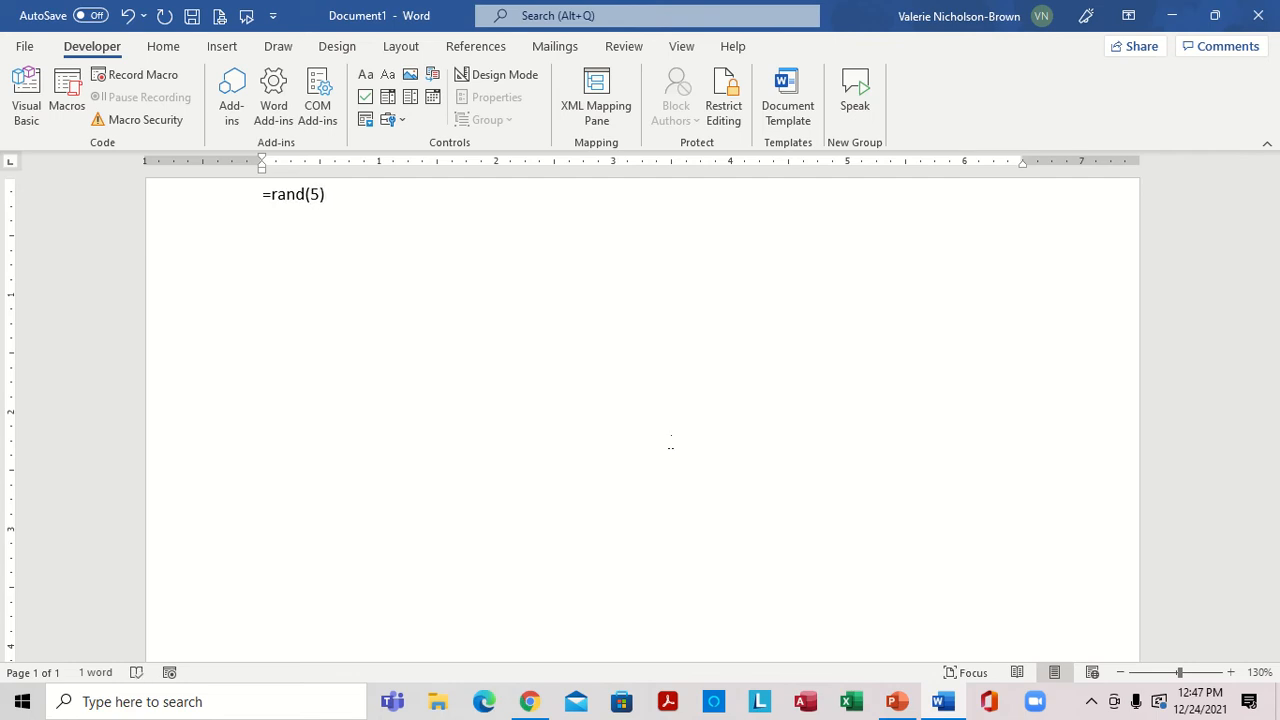
{"action": "key", "text": "Return"}
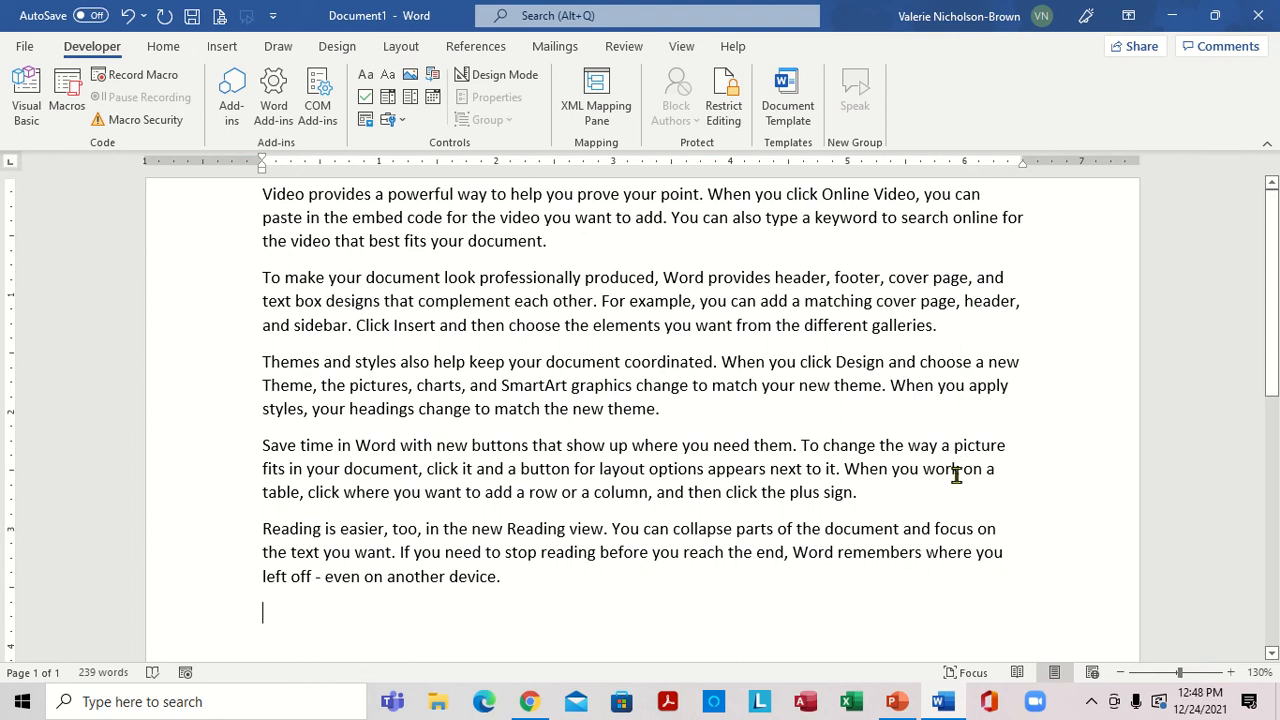
Apply Outside Borders to the third paragraph, starting "Themes and styles also help".
{"action": "left_click", "coordinate": [1232, 672]}
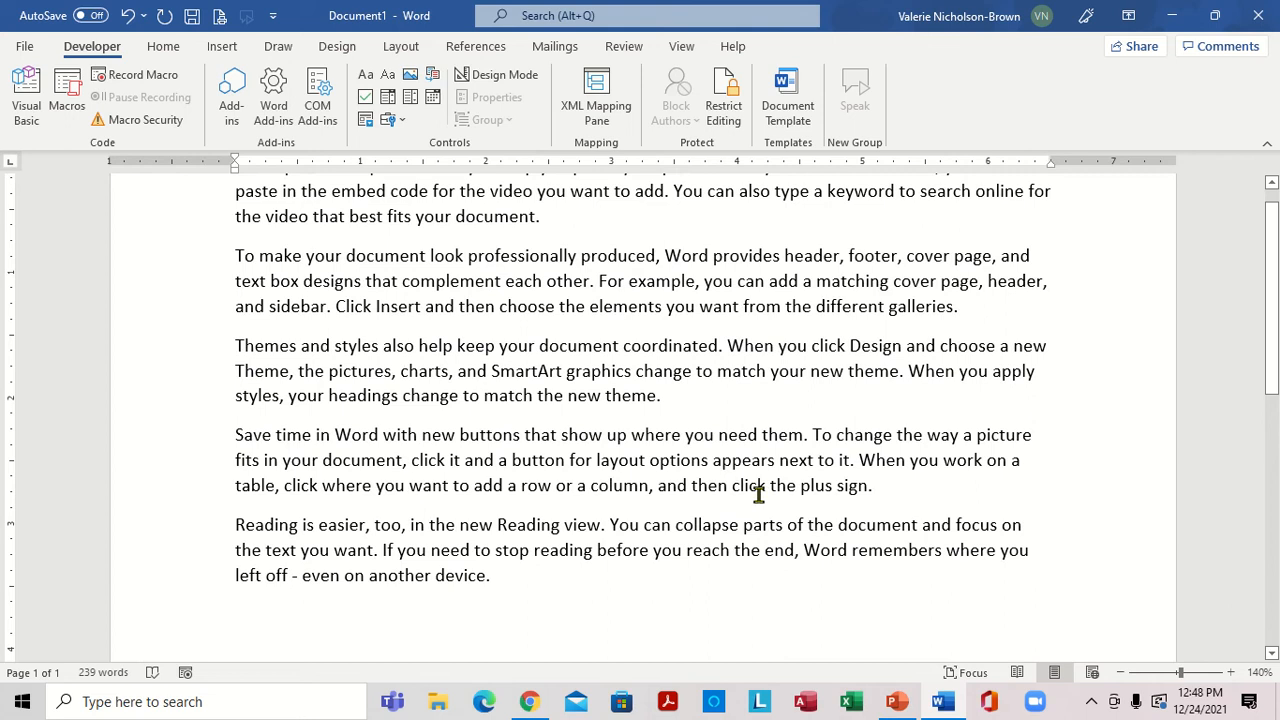
{"action": "left_click", "coordinate": [230, 345]}
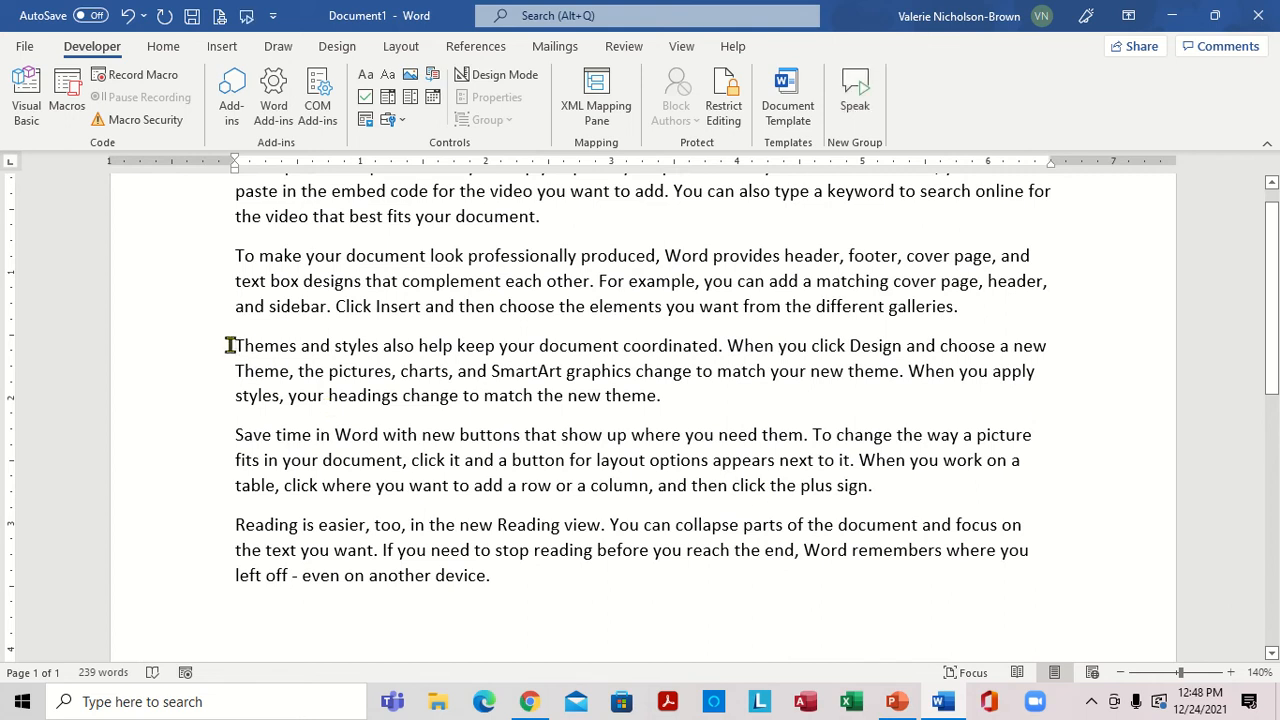
{"action": "left_click_drag", "start_coordinate": [230, 345], "coordinate": [714, 400]}
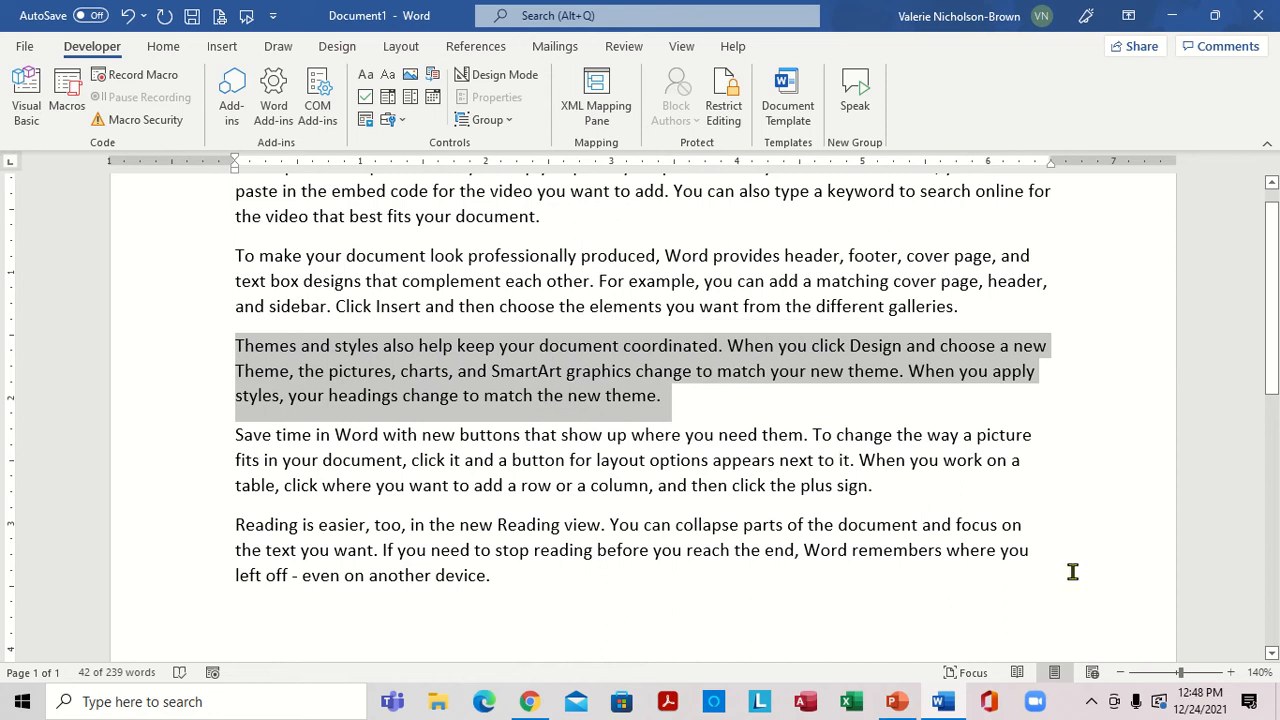
{"action": "left_click", "coordinate": [1233, 673]}
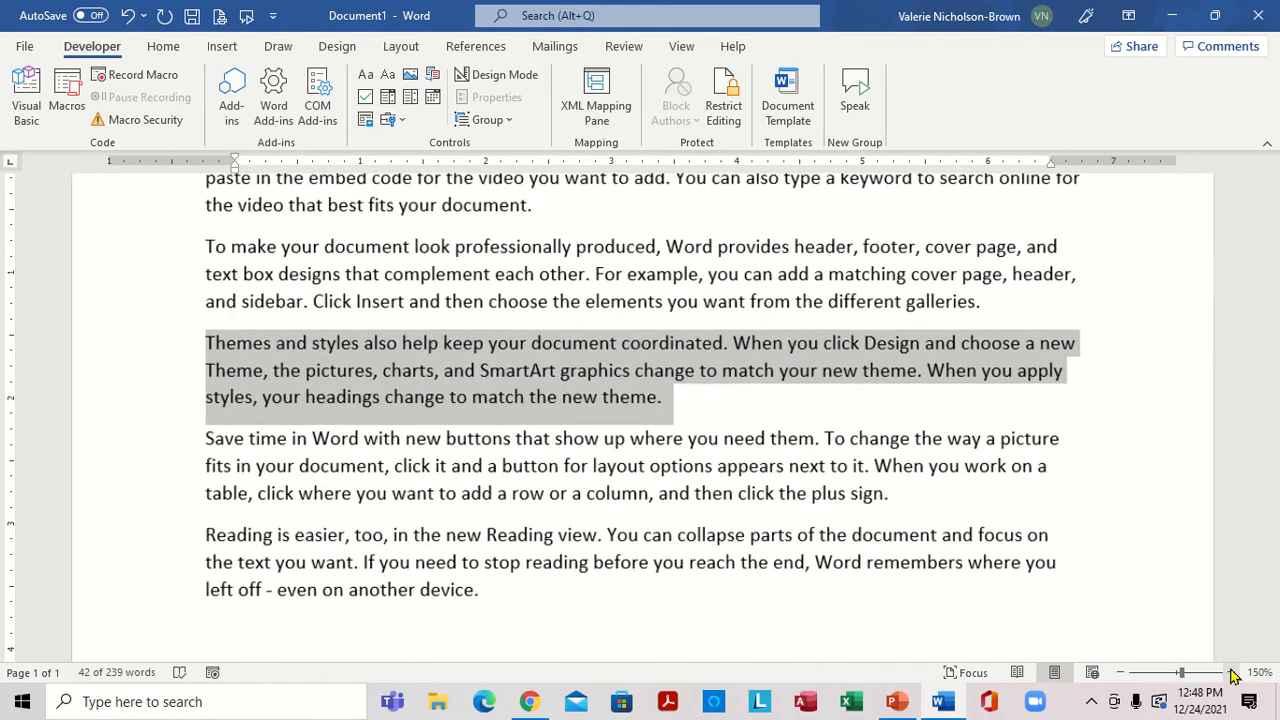
{"action": "left_click", "coordinate": [1233, 673]}
{"action": "left_click", "coordinate": [1233, 673]}
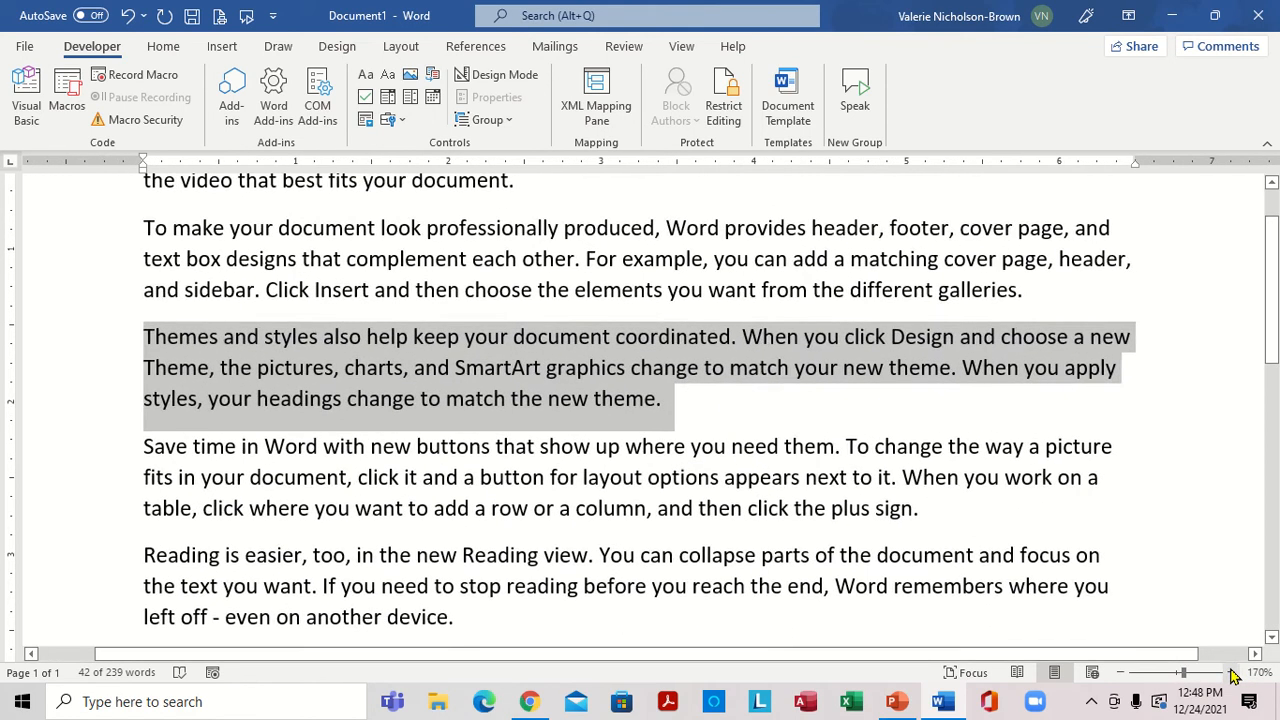
{"action": "left_click", "coordinate": [1233, 673]}
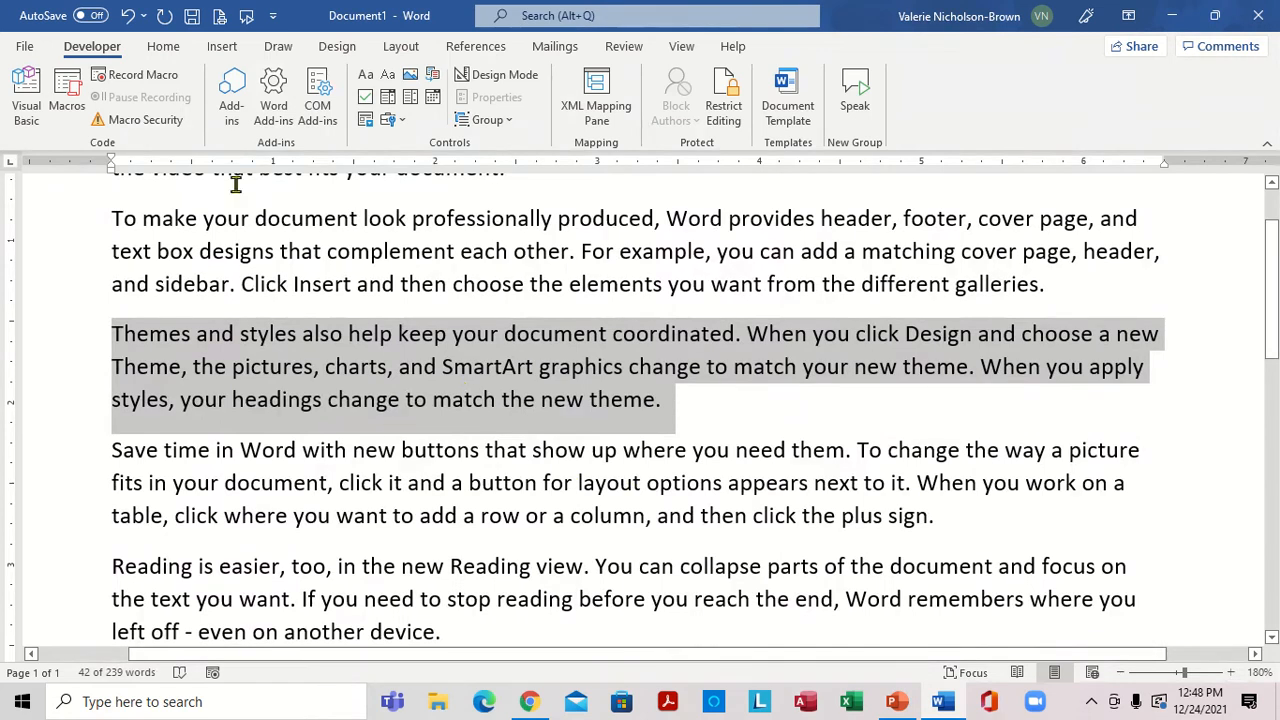
{"action": "left_click", "coordinate": [164, 46]}
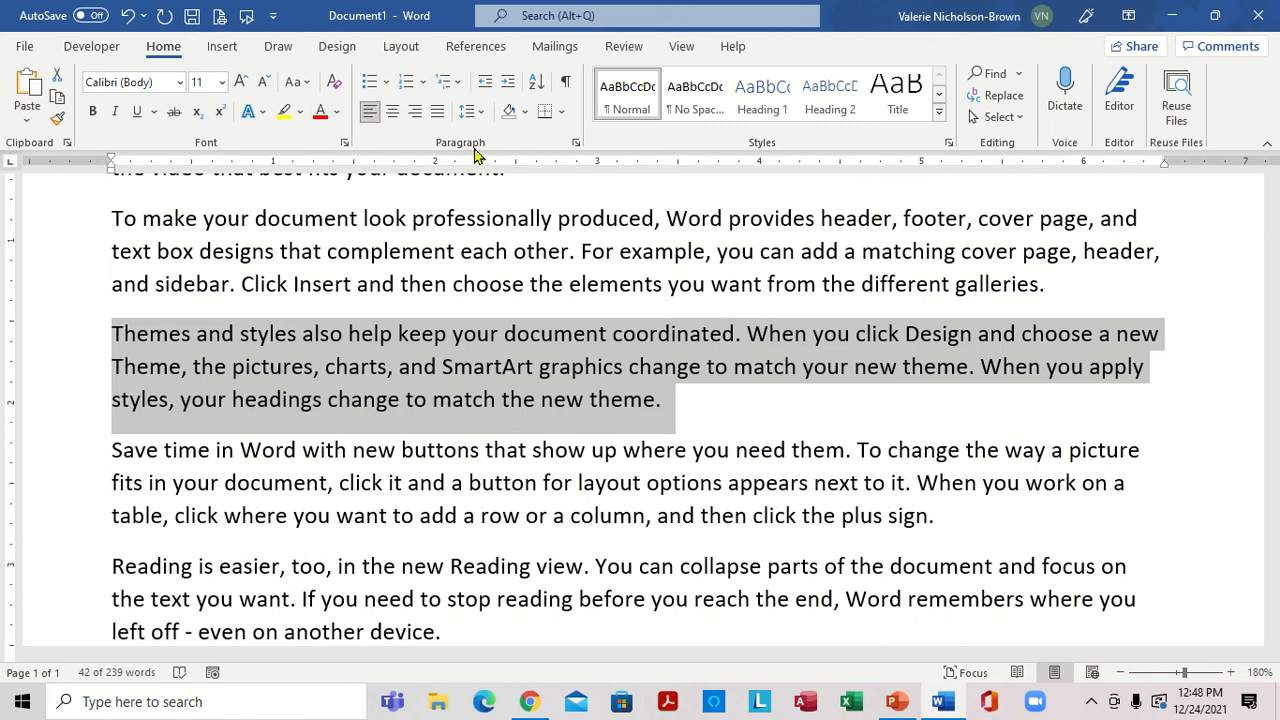
{"action": "left_click", "coordinate": [566, 109]}
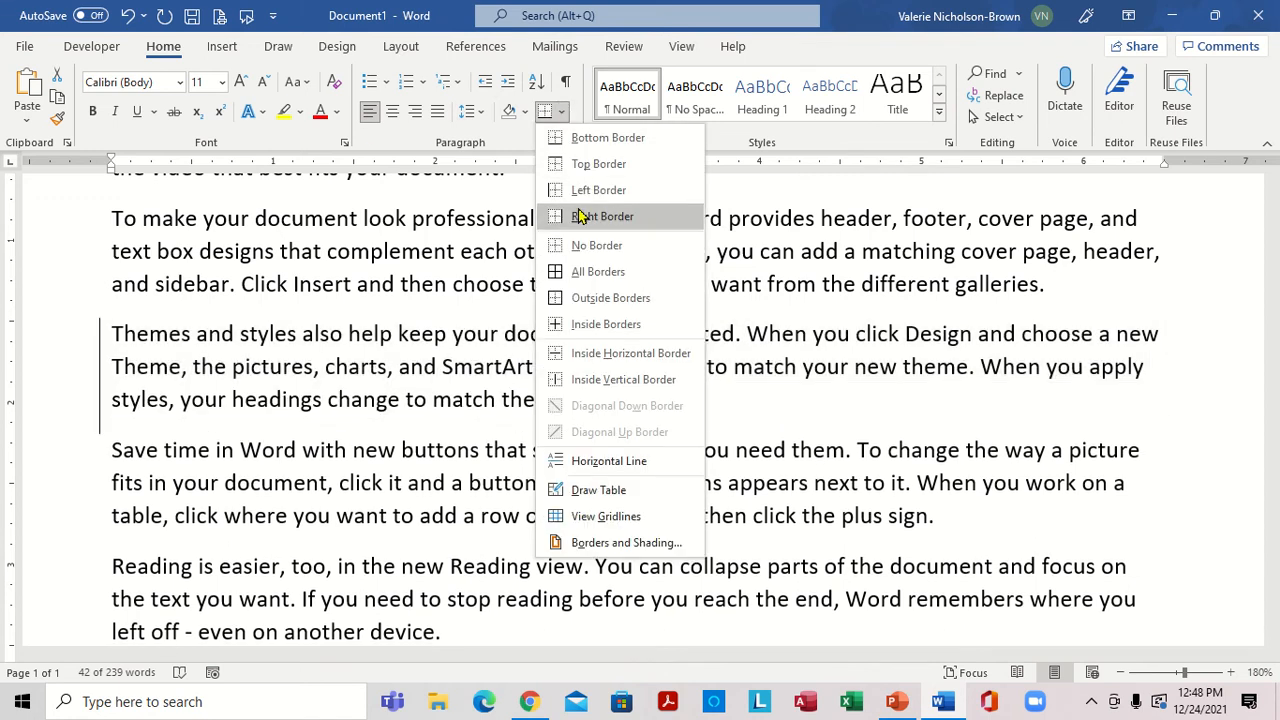
{"action": "left_click", "coordinate": [578, 302]}
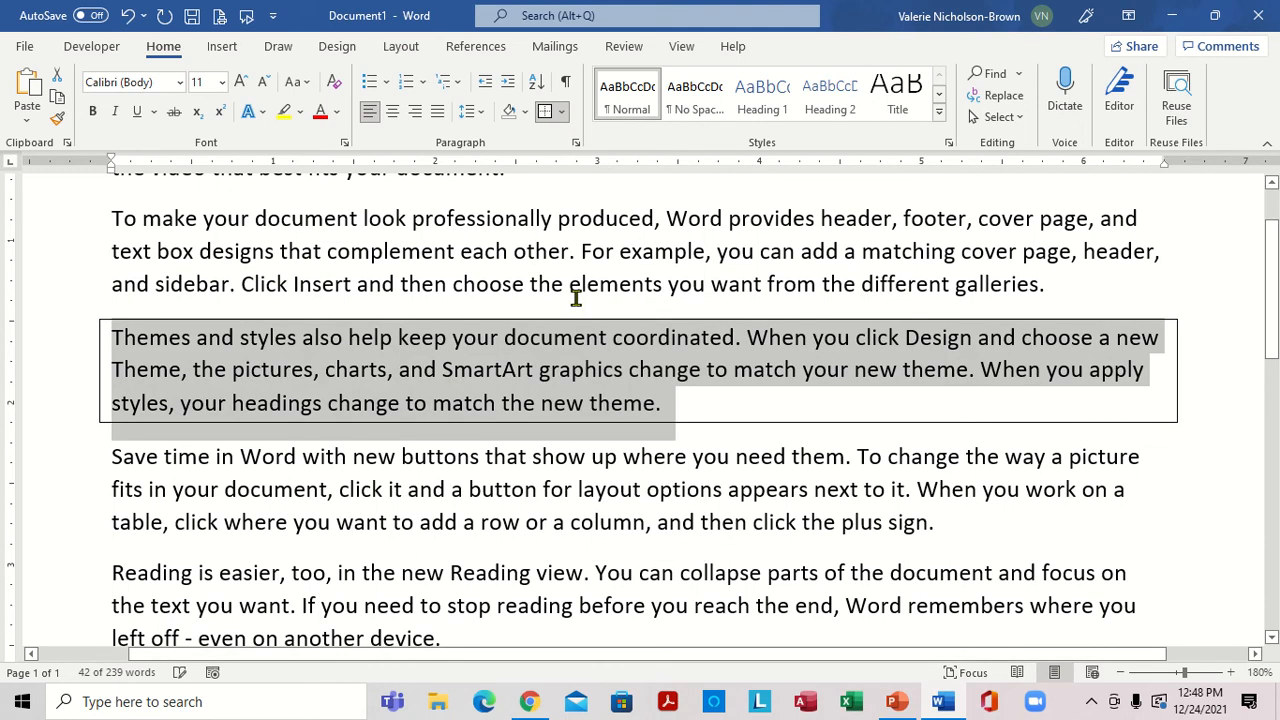
{"action": "left_click", "coordinate": [1206, 434]}
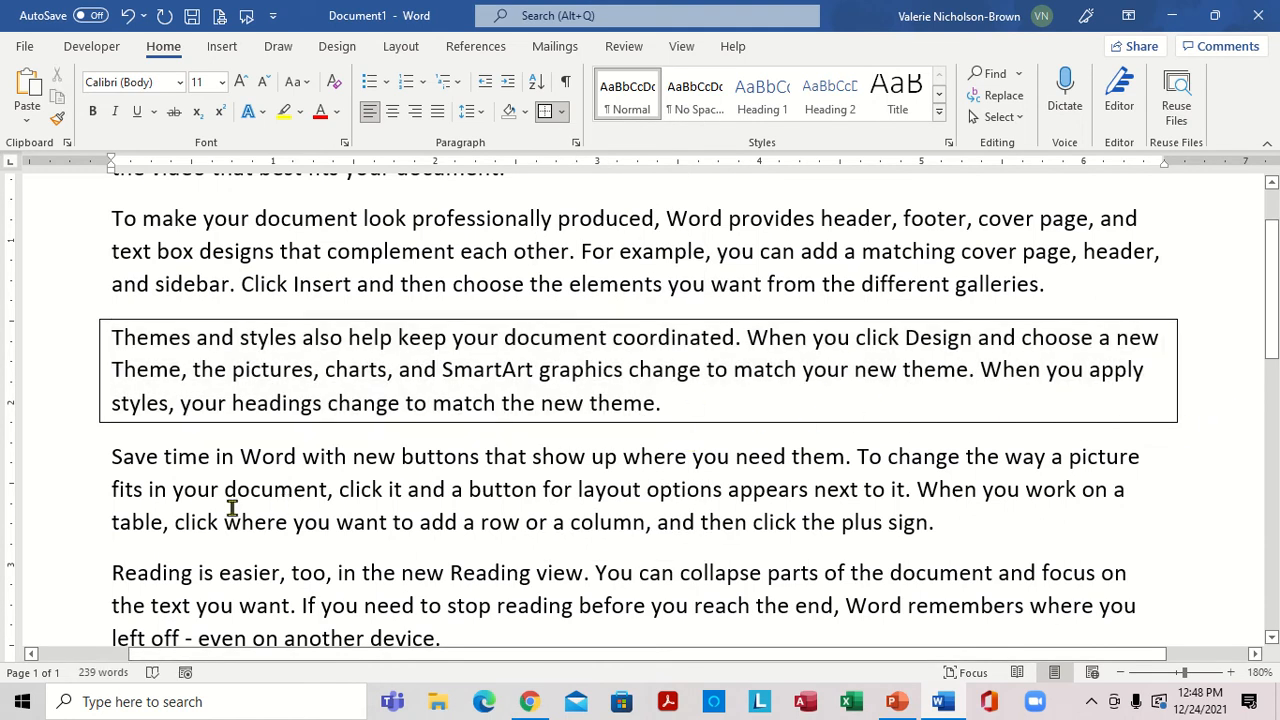
Apply Outside Borders to the fourth paragraph, starting "Save time in Word".
{"action": "left_click_drag", "start_coordinate": [112, 458], "coordinate": [977, 518]}
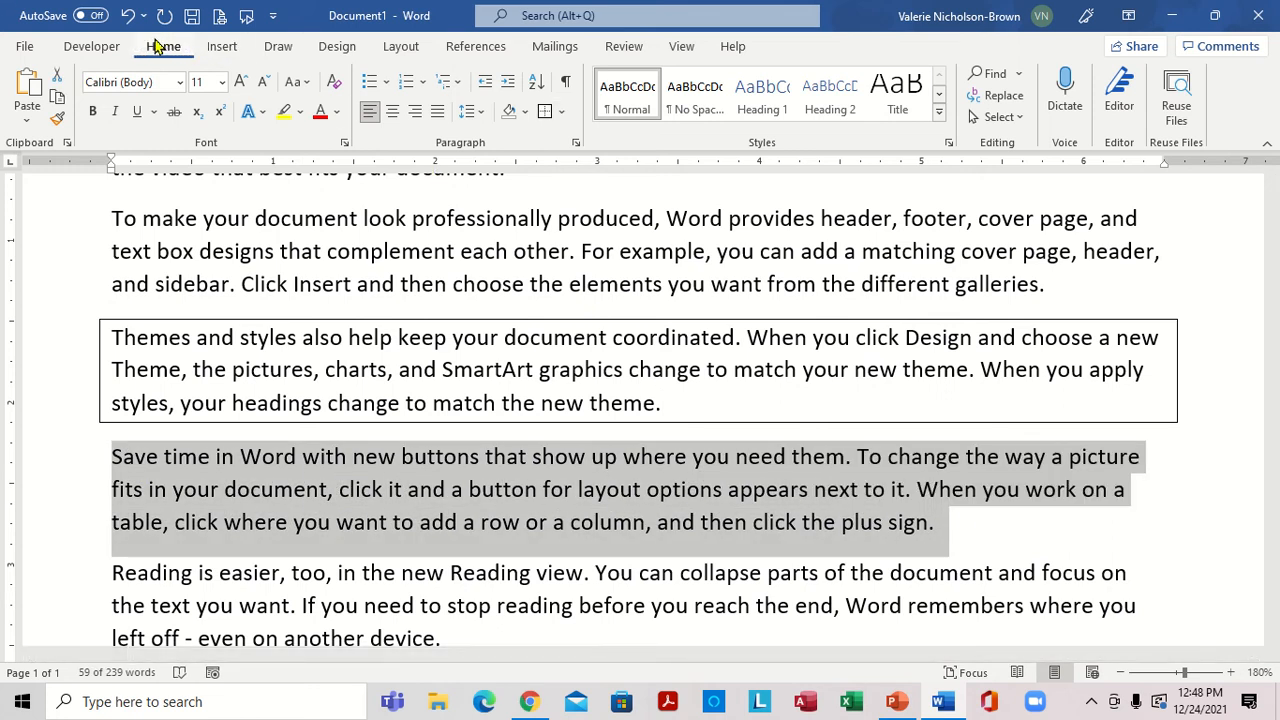
{"action": "left_click", "coordinate": [561, 112]}
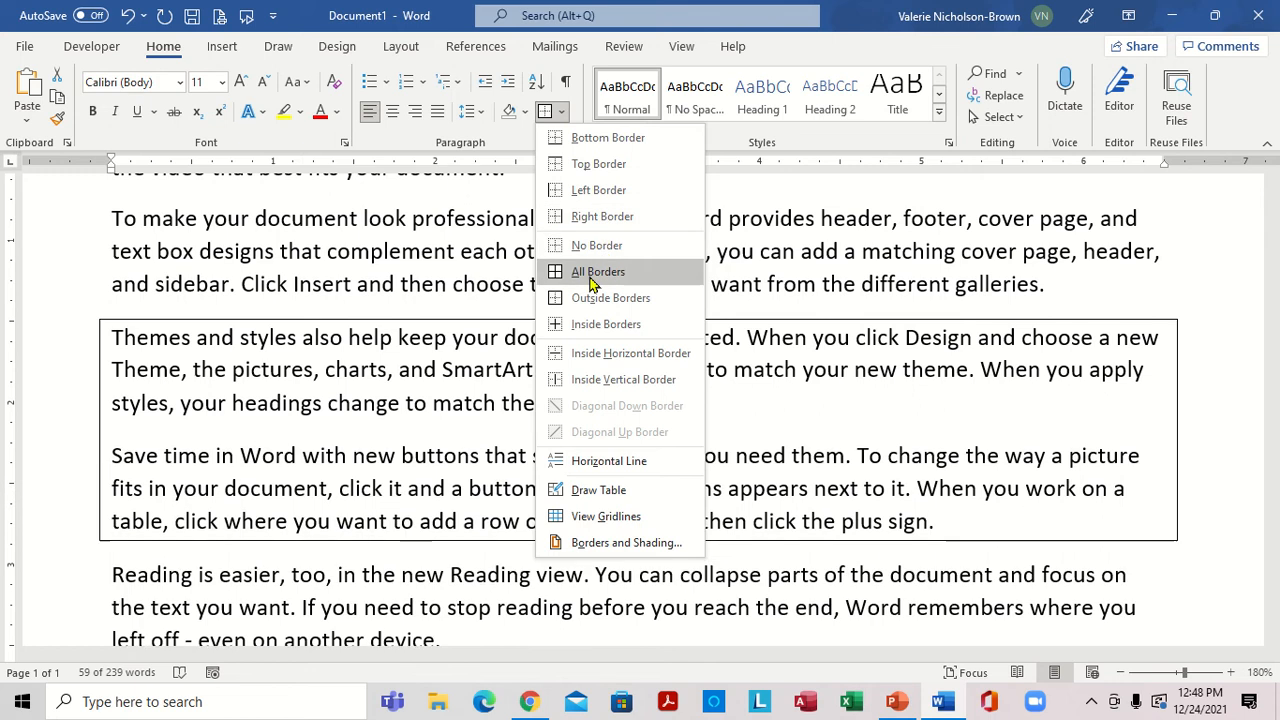
{"action": "left_click", "coordinate": [578, 305]}
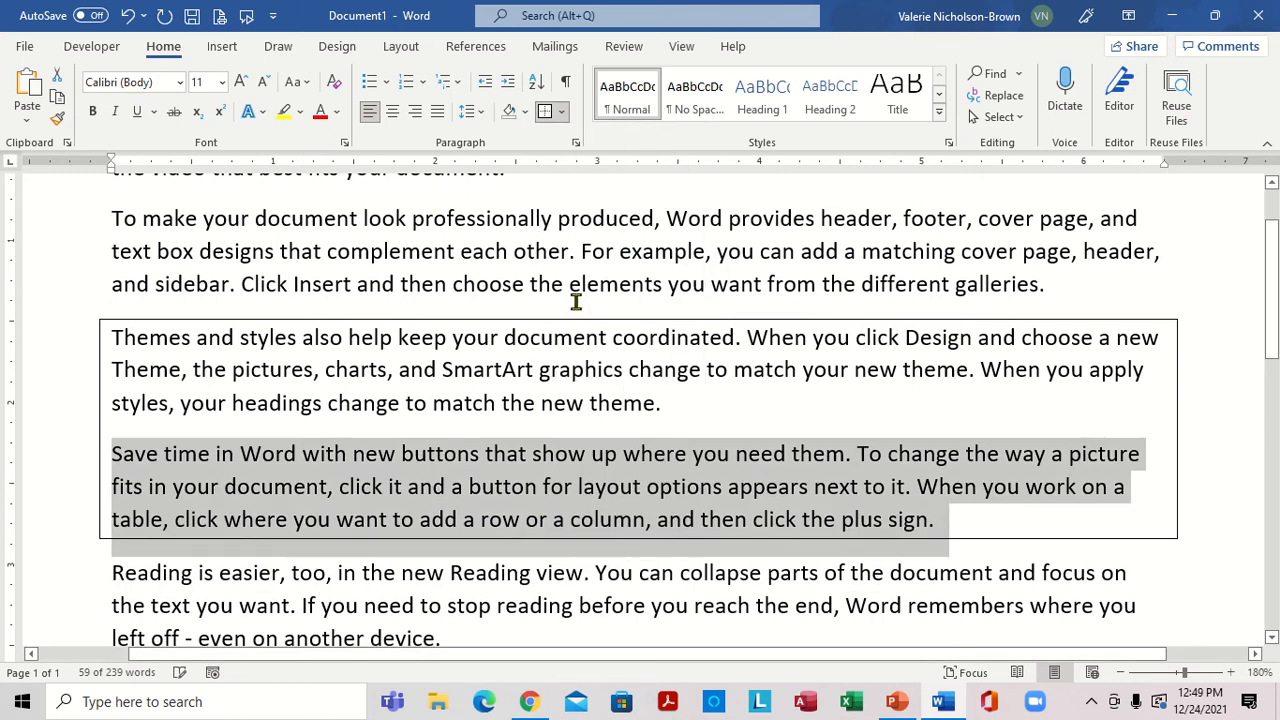
{"action": "left_click", "coordinate": [1206, 425]}
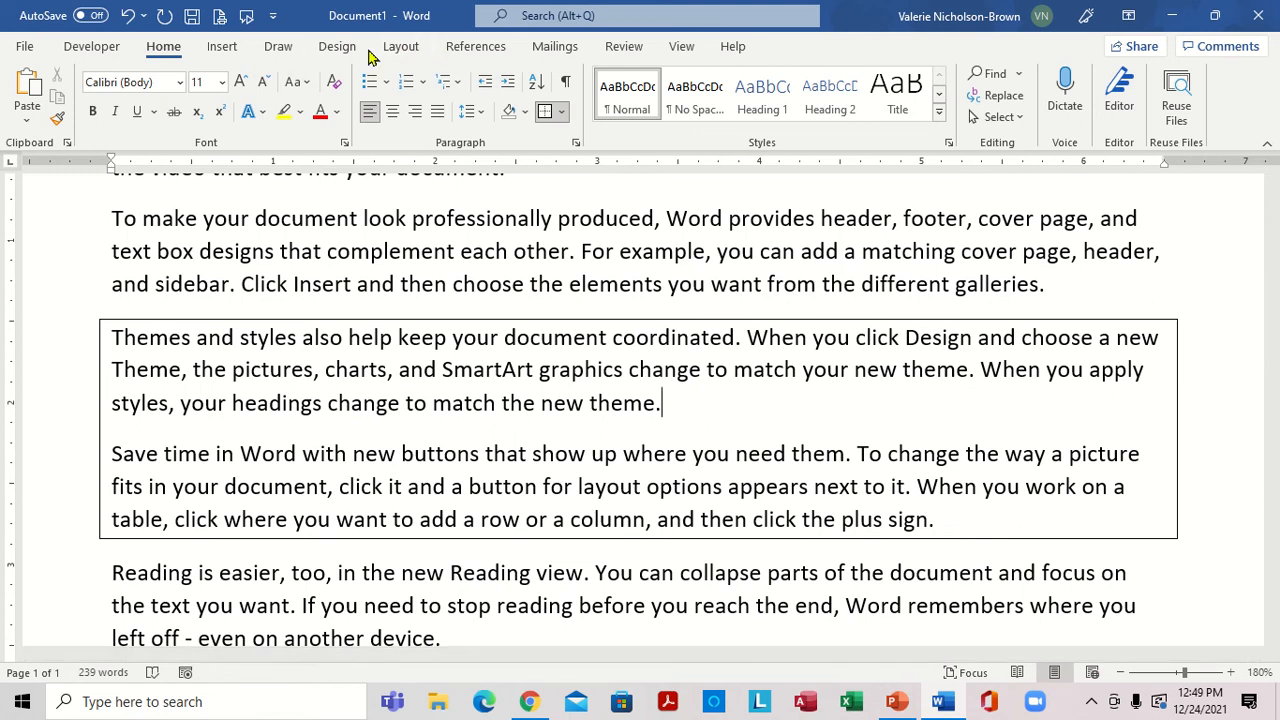
Open the page border settings for the document.
{"action": "left_click", "coordinate": [403, 50]}
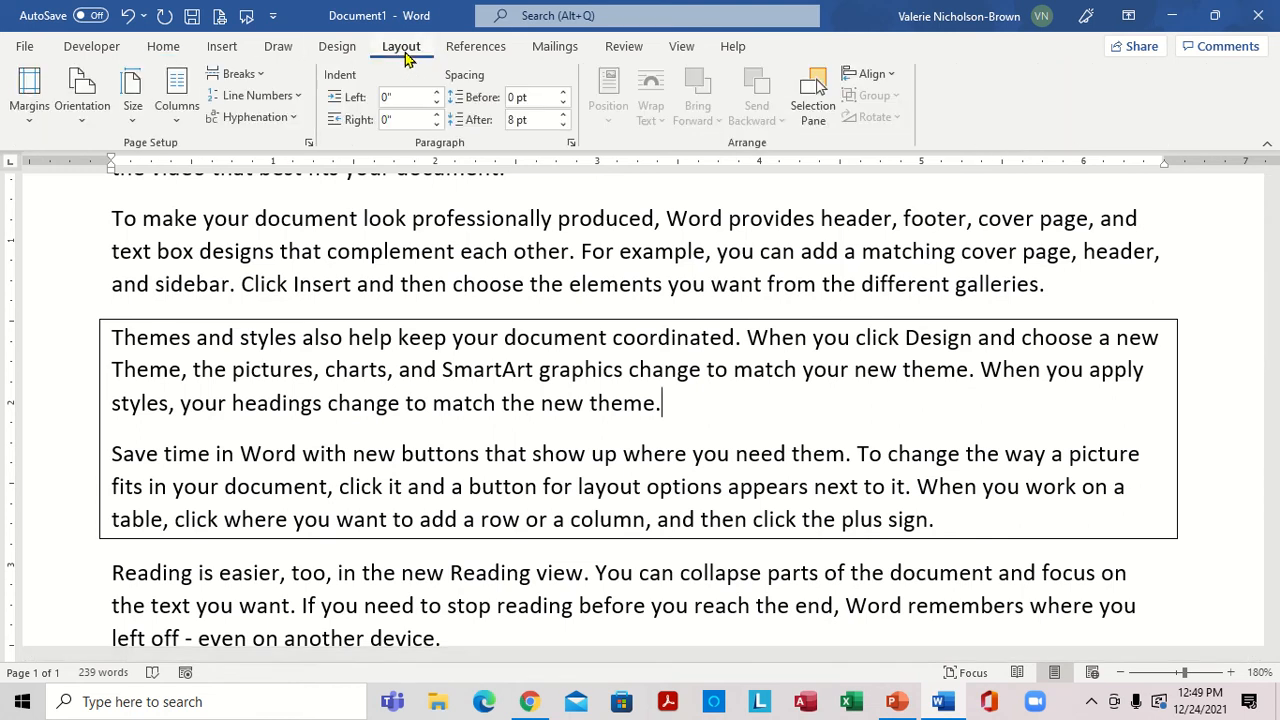
{"action": "left_click", "coordinate": [340, 47]}
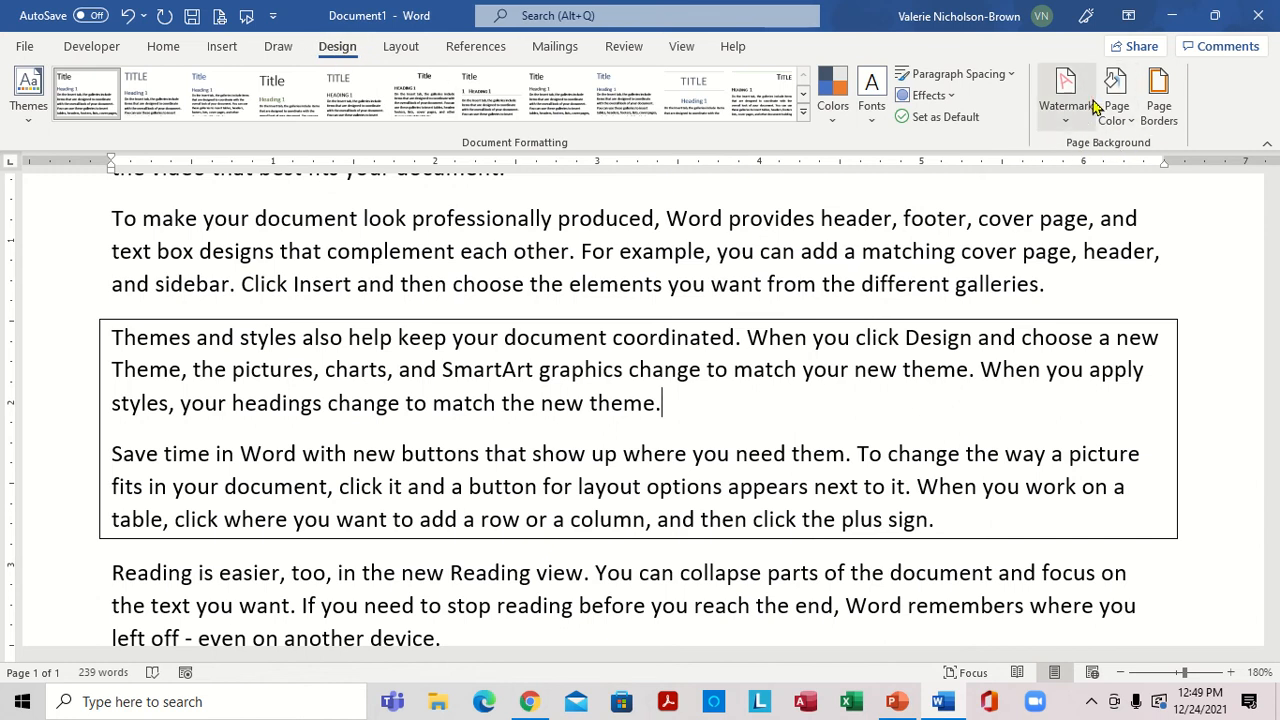
{"action": "left_click", "coordinate": [1160, 112]}
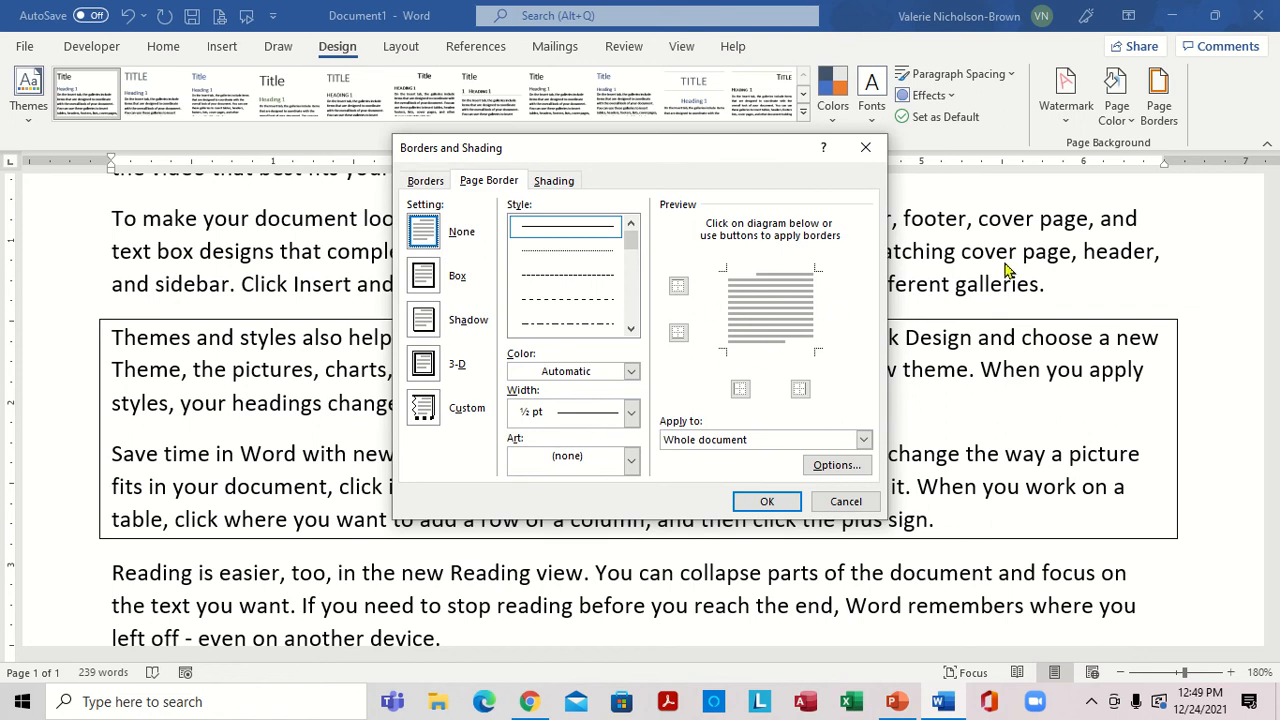
Try a fine dashed box as the page border, switching its top edge off and on again.
{"action": "left_click", "coordinate": [573, 277]}
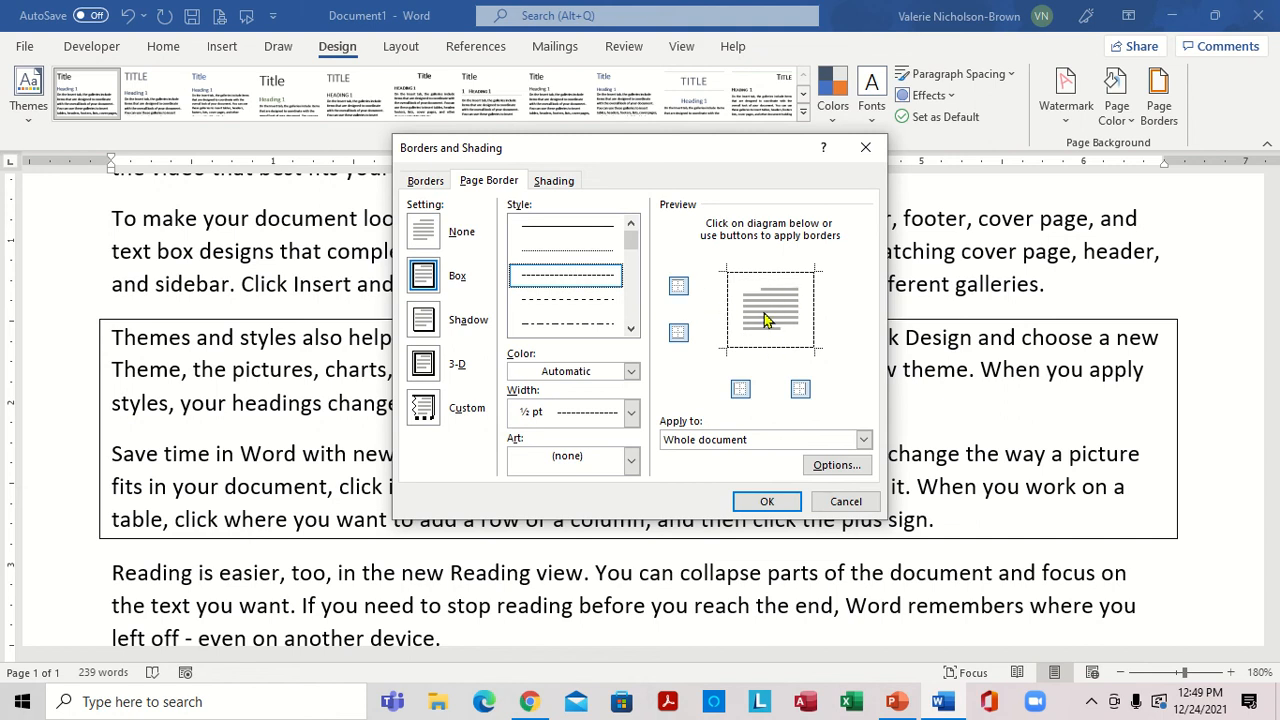
{"action": "left_click", "coordinate": [684, 293]}
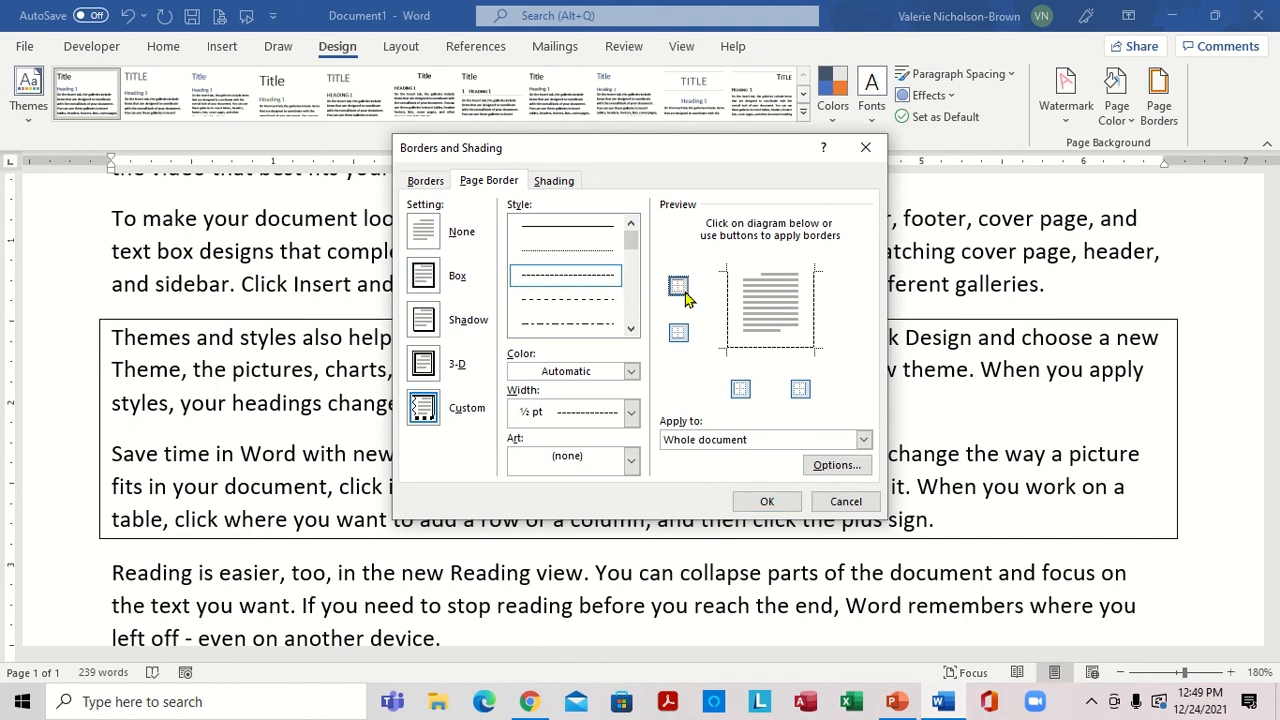
{"action": "left_click", "coordinate": [684, 293]}
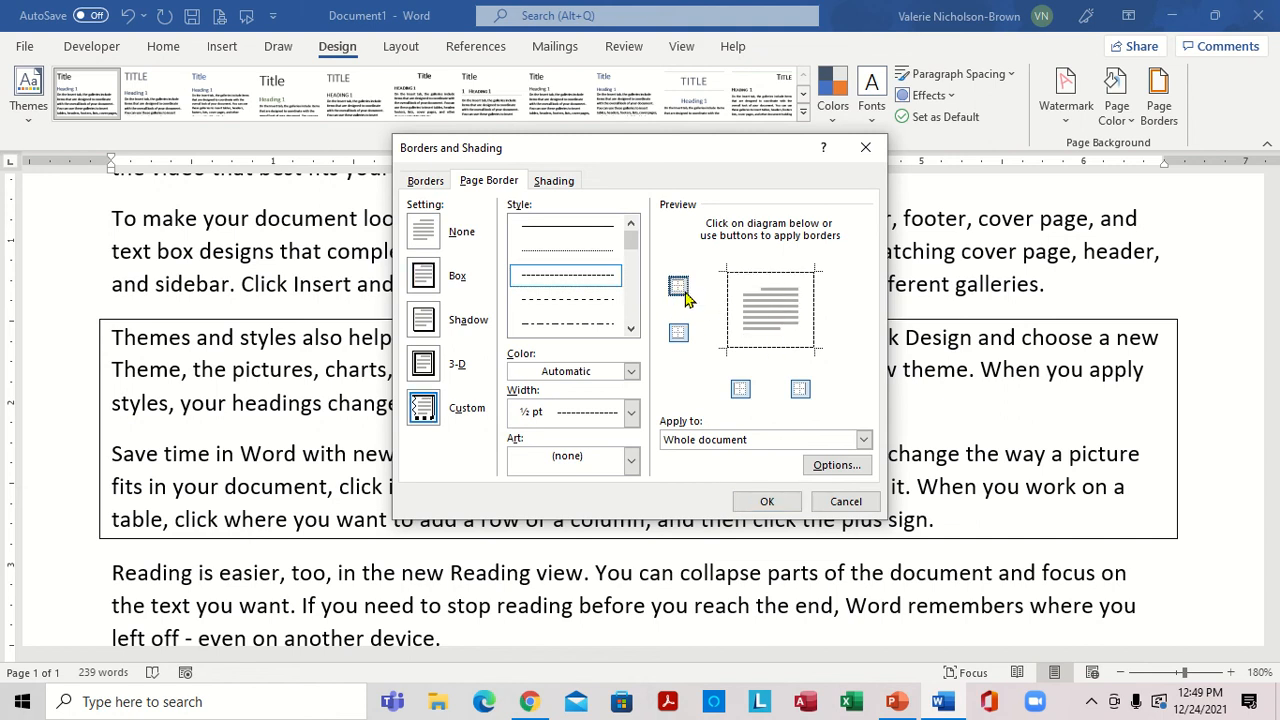
Try multi-line styles for the page border, ending with a 3 pt thick-and-thin line style.
{"action": "left_click", "coordinate": [631, 328]}
{"action": "left_click", "coordinate": [631, 328]}
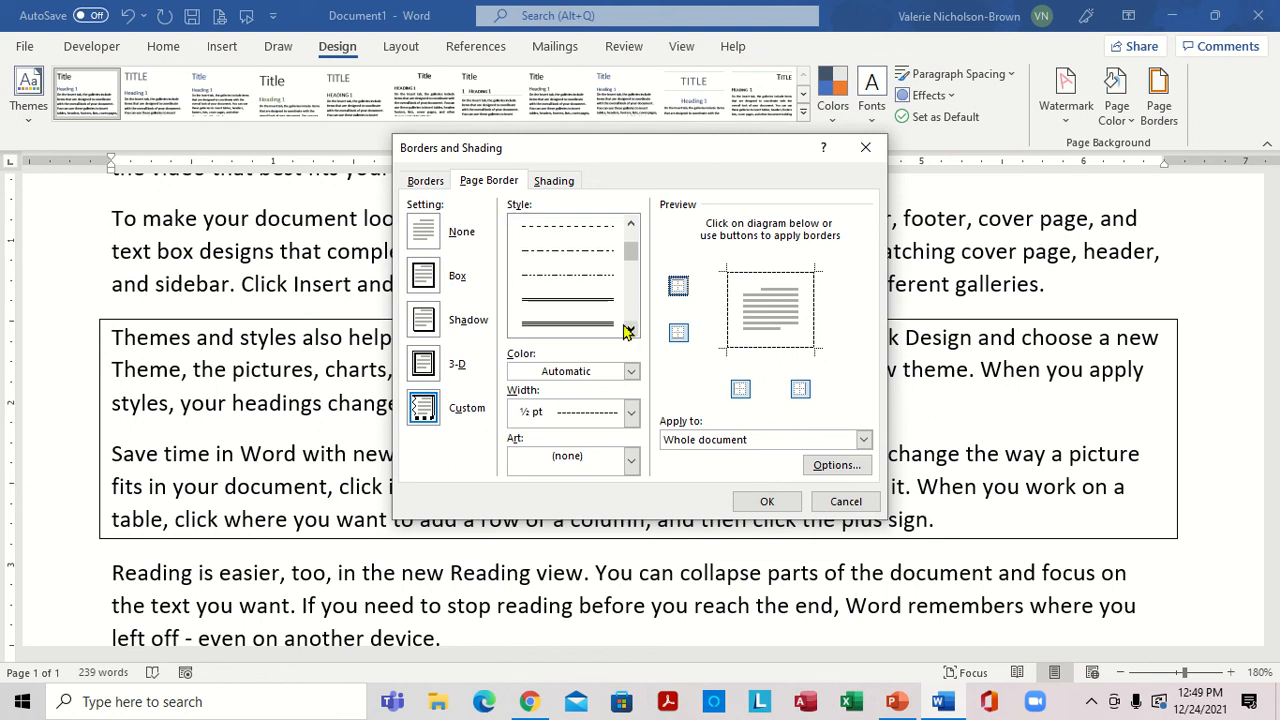
{"action": "left_click", "coordinate": [588, 313]}
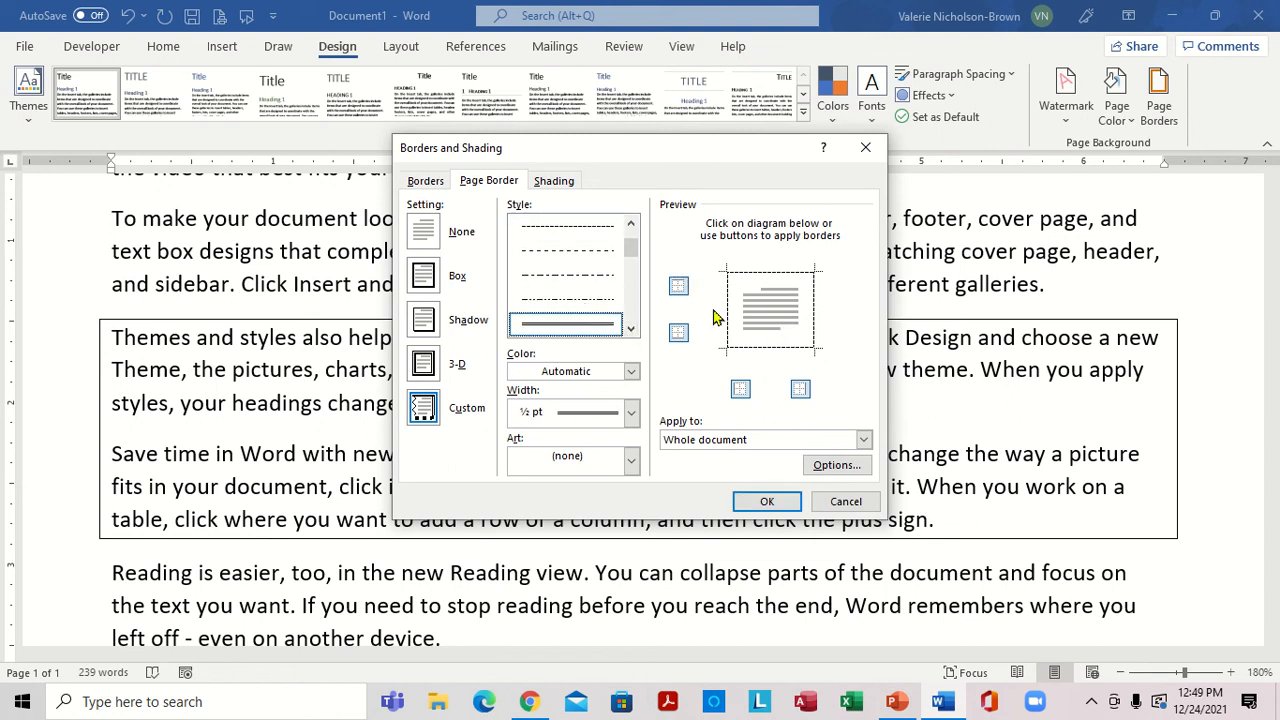
{"action": "left_click", "coordinate": [631, 331]}
{"action": "left_click", "coordinate": [631, 331]}
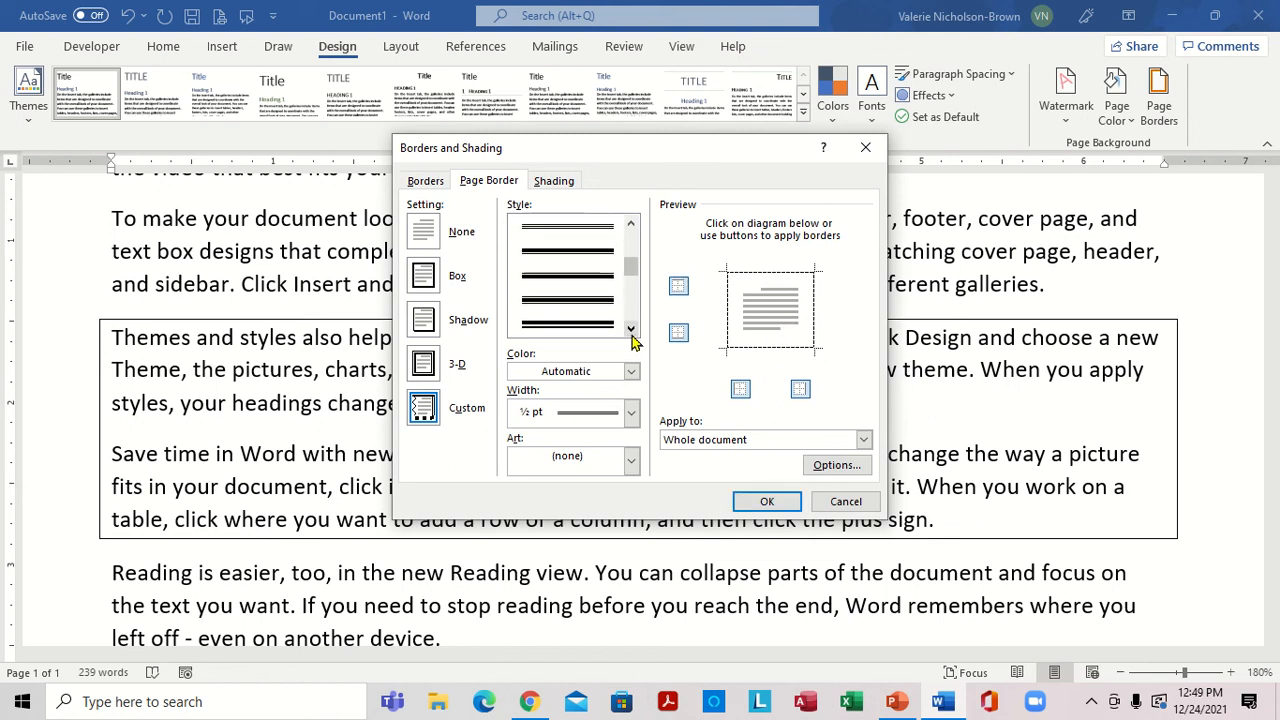
{"action": "left_click", "coordinate": [590, 314]}
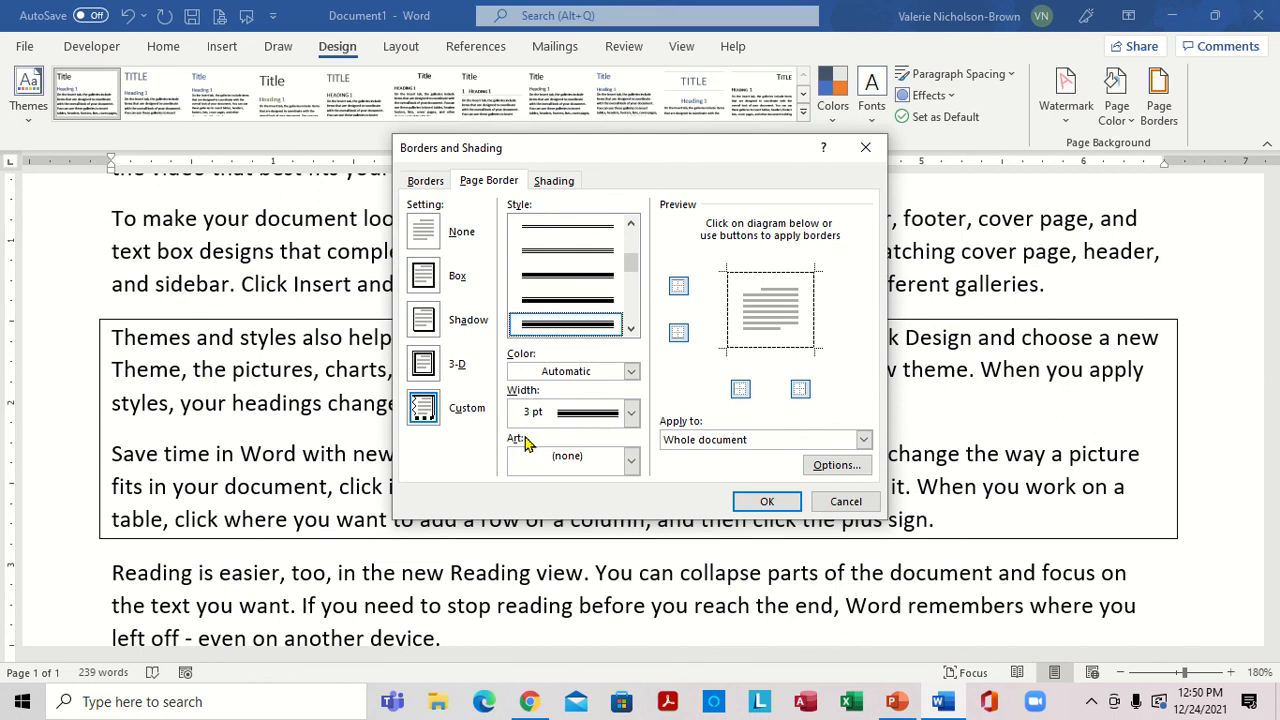
Try the red apples art and pick the teal and purple band with arched corner pieces as page border art.
{"action": "left_click", "coordinate": [631, 462]}
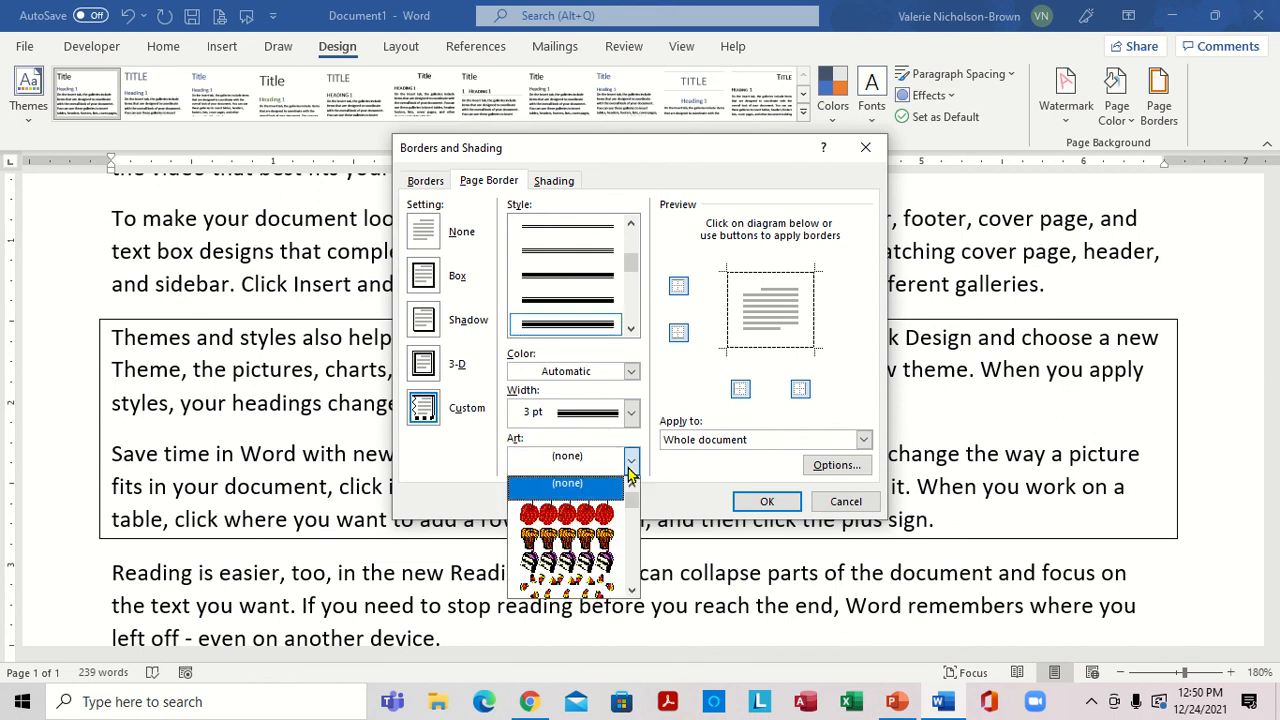
{"action": "left_click", "coordinate": [585, 516]}
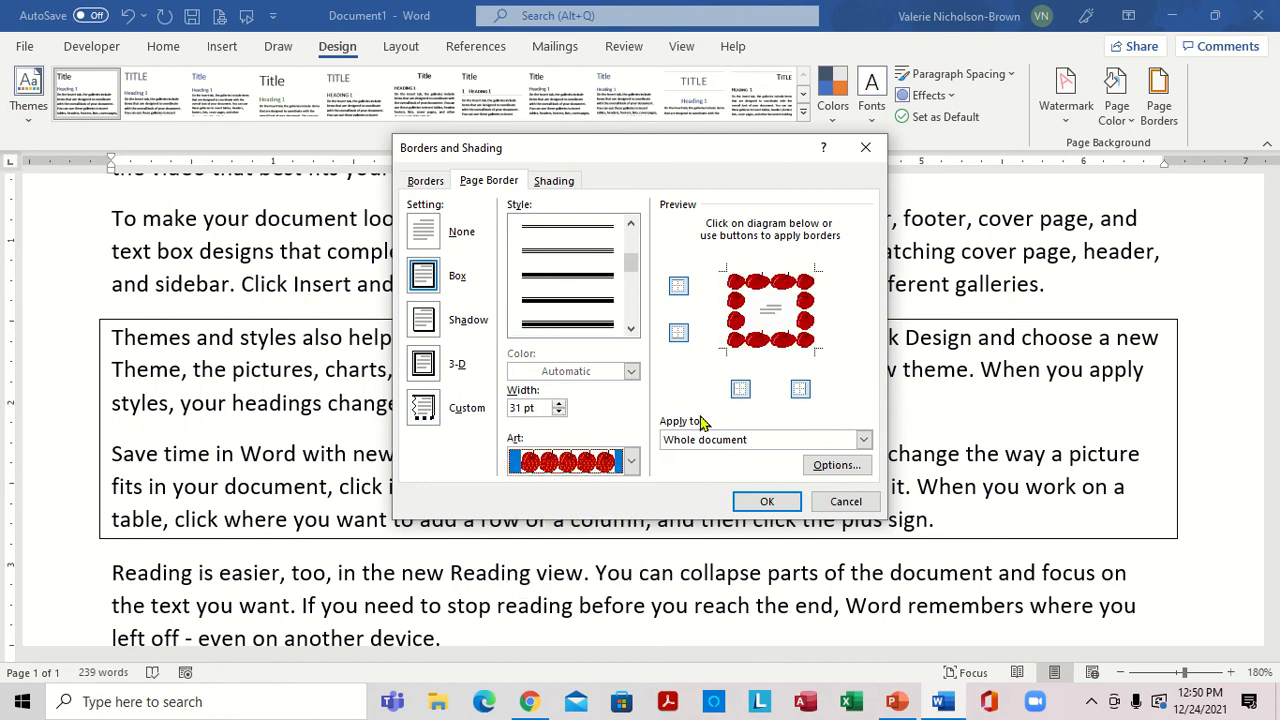
{"action": "left_click", "coordinate": [631, 462]}
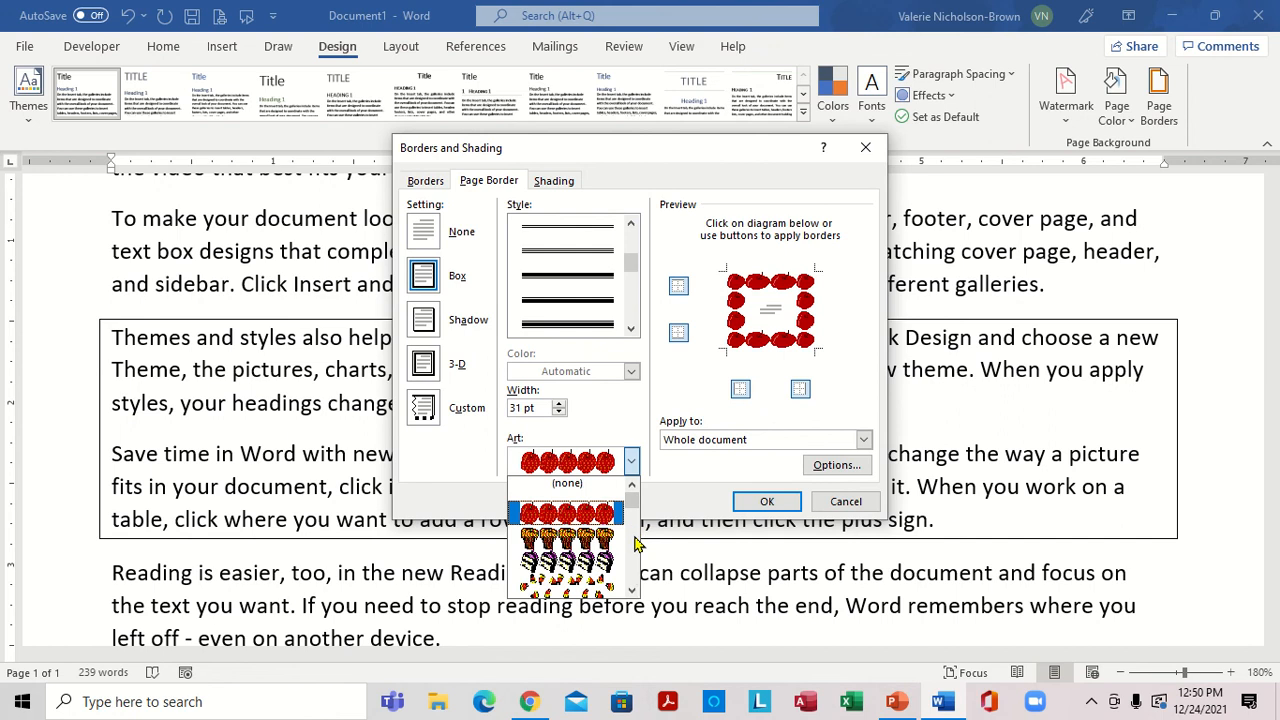
{"action": "left_click", "coordinate": [631, 590]}
{"action": "left_click", "coordinate": [631, 590]}
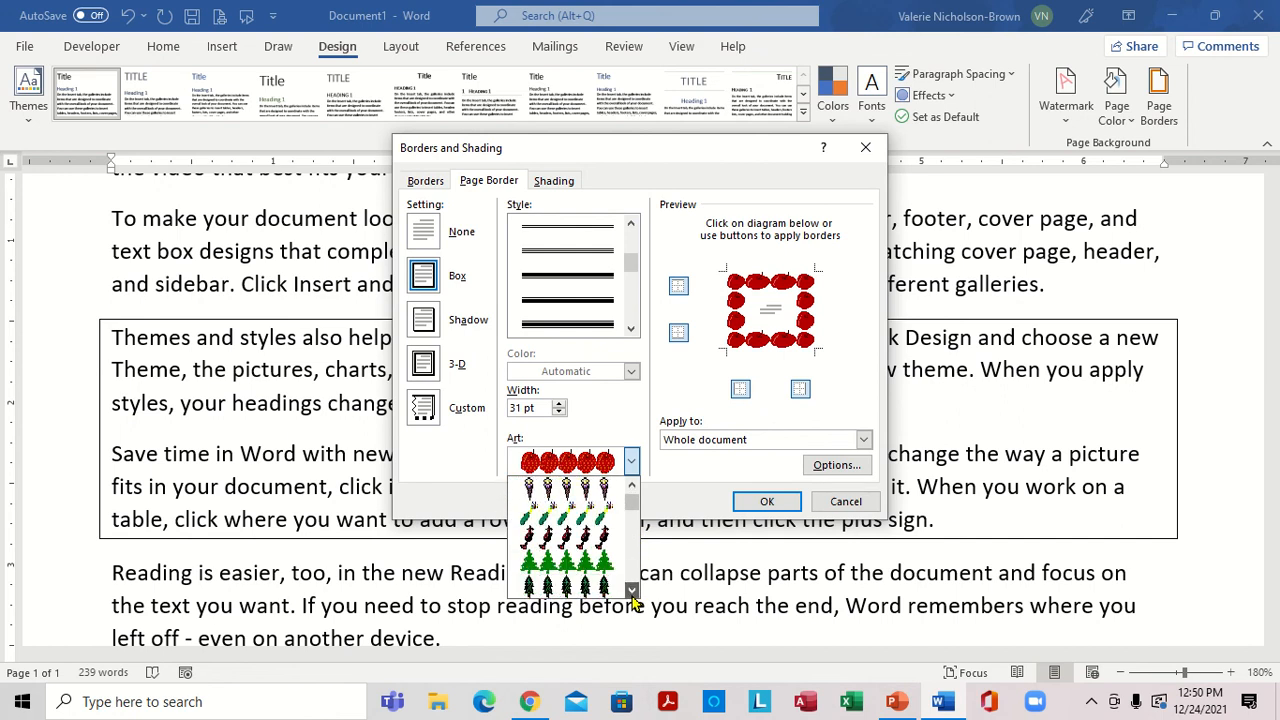
{"action": "left_click_drag", "start_coordinate": [631, 590], "coordinate": [631, 590]}
{"action": "left_click", "coordinate": [631, 590]}
{"action": "left_click", "coordinate": [577, 590]}
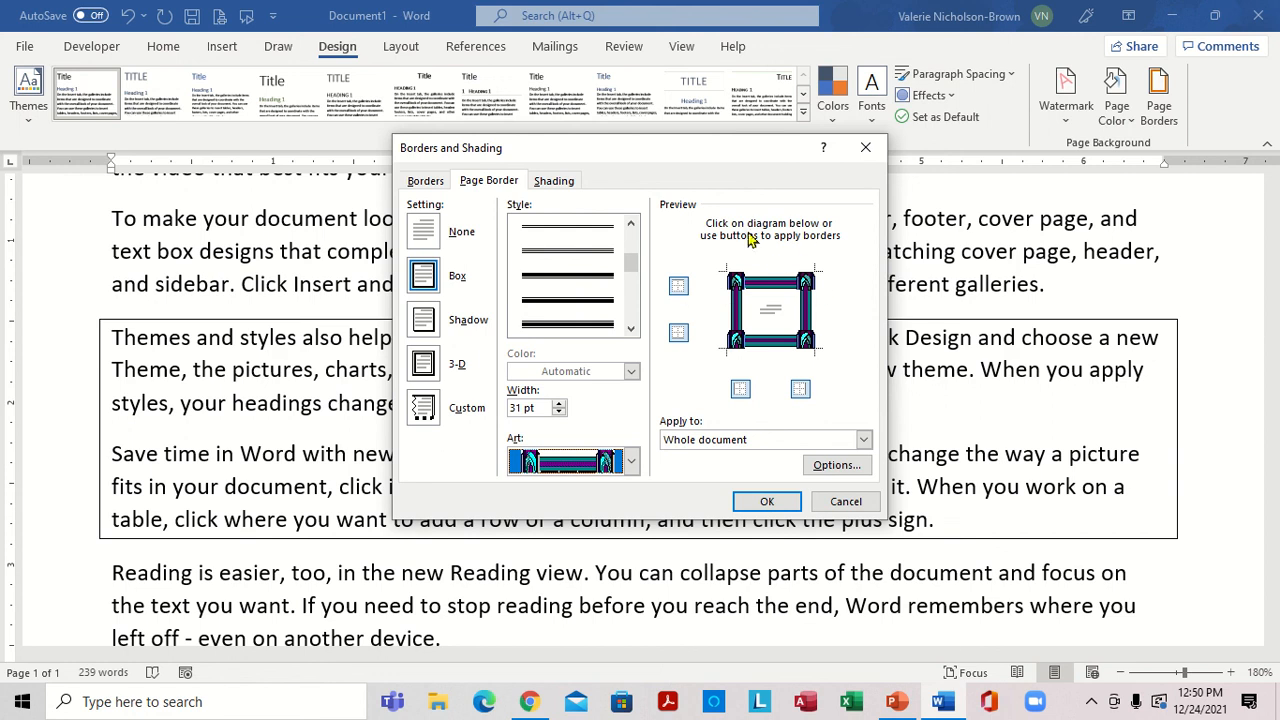
Set the art border's width to 16 pt and apply it to the whole document.
{"action": "left_click", "coordinate": [560, 413]}
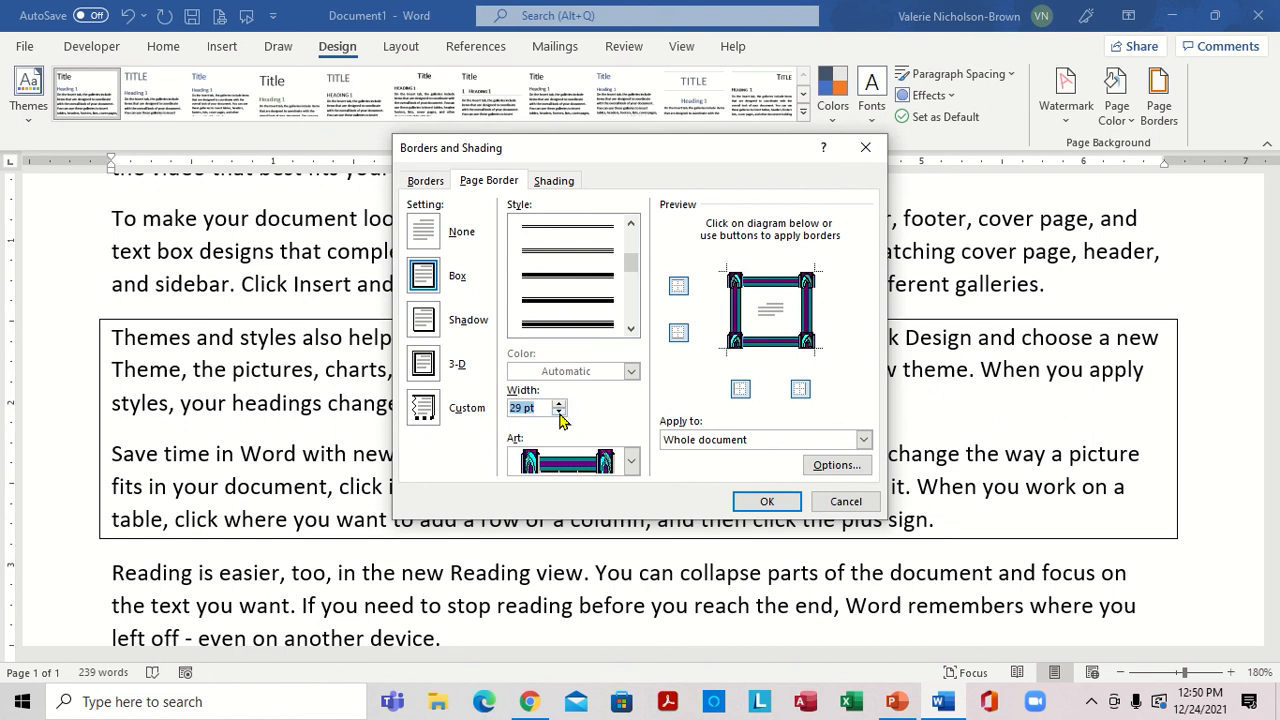
{"action": "left_click", "coordinate": [560, 413]}
{"action": "left_click", "coordinate": [560, 413]}
{"action": "left_click", "coordinate": [560, 413]}
{"action": "left_click", "coordinate": [560, 416]}
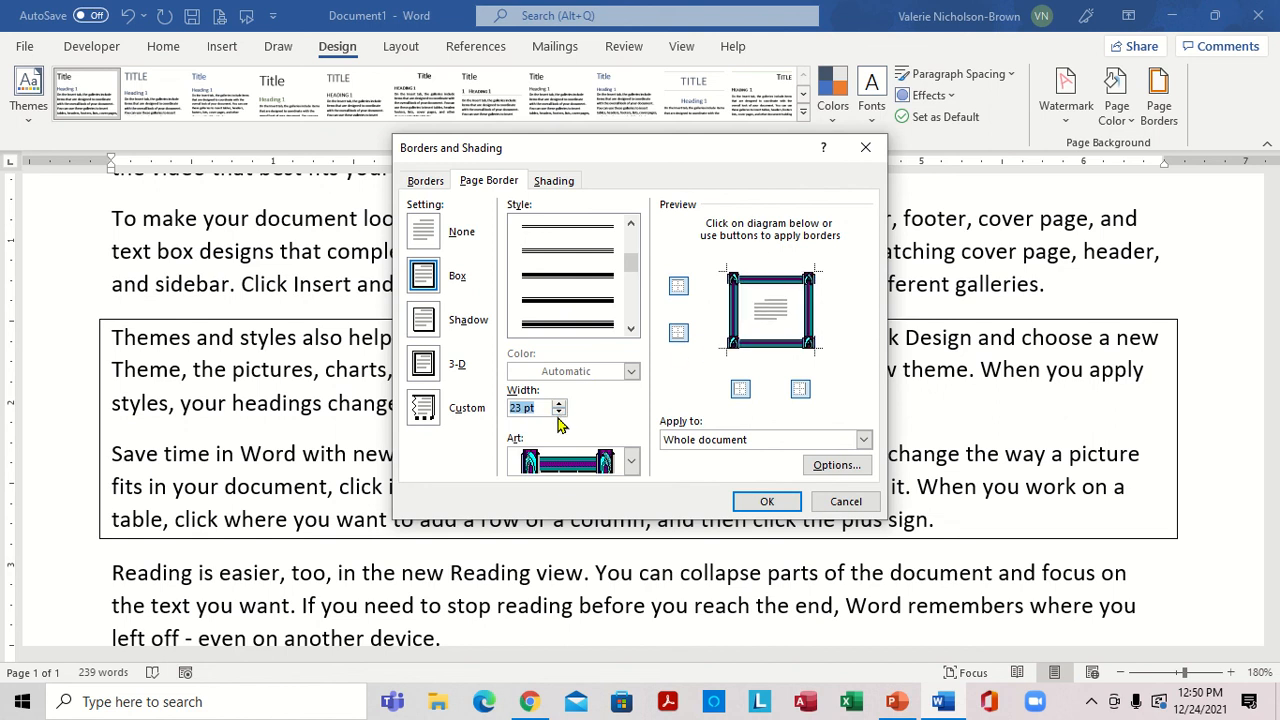
{"action": "left_click", "coordinate": [560, 413]}
{"action": "left_click", "coordinate": [560, 413]}
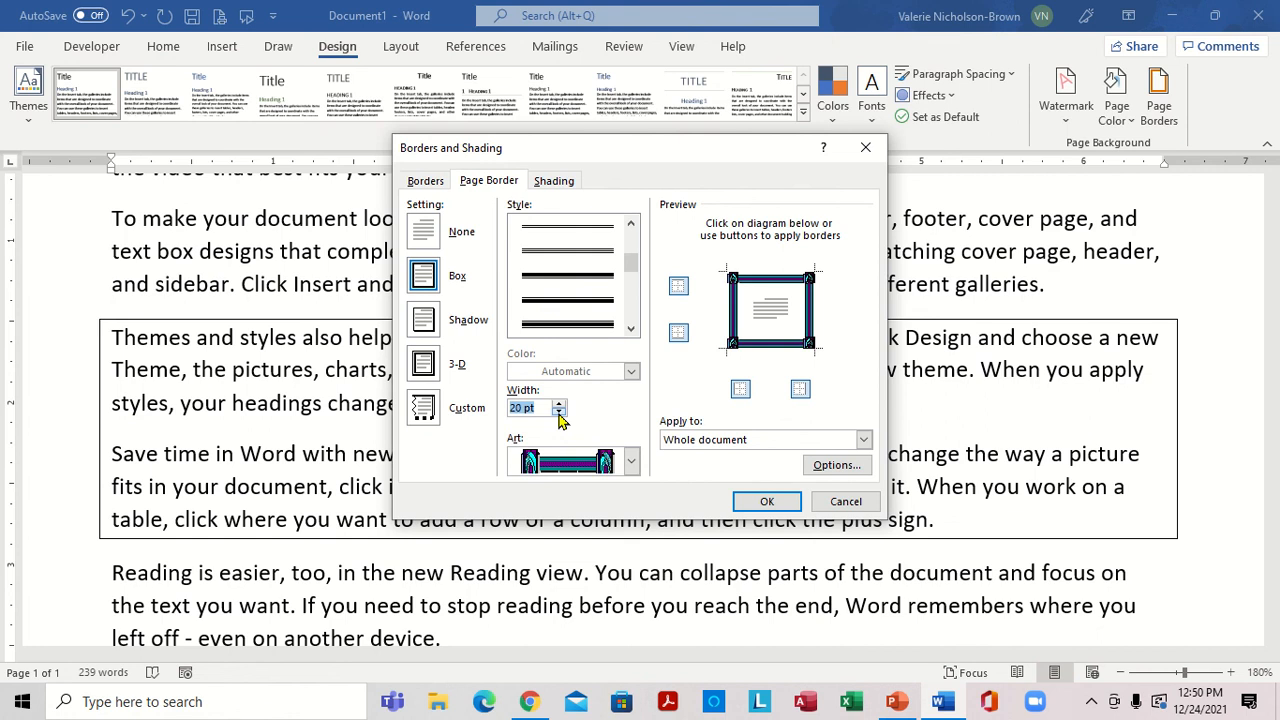
{"action": "left_click", "coordinate": [560, 413]}
{"action": "left_click", "coordinate": [560, 413]}
{"action": "left_click", "coordinate": [560, 413]}
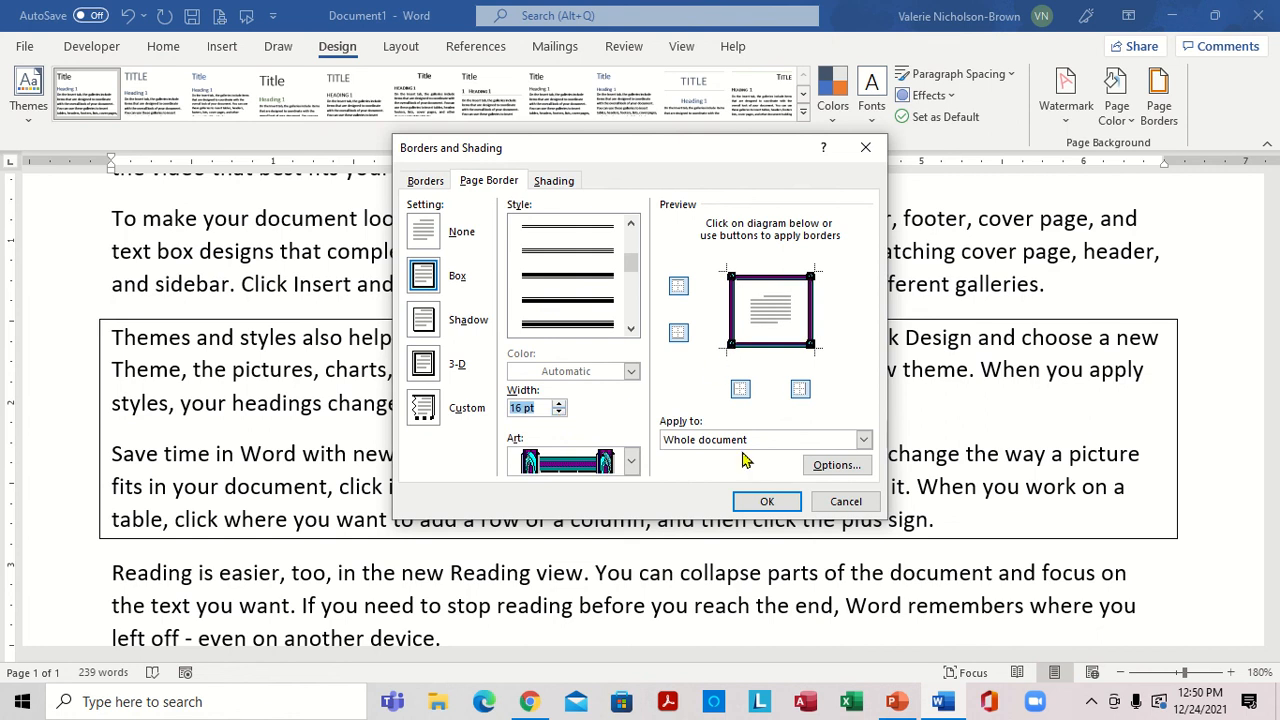
{"action": "left_click", "coordinate": [770, 504]}
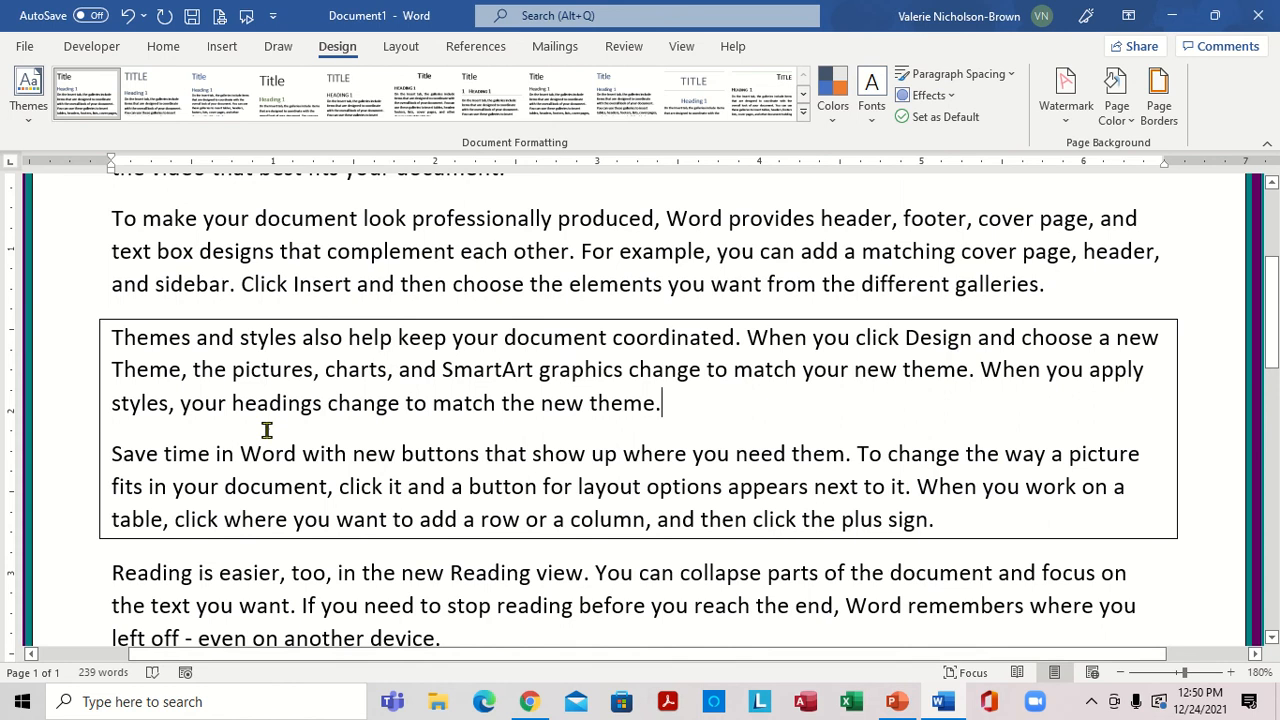
Examine the page border along the sides and at the top of the page.
{"action": "left_click", "coordinate": [1121, 673]}
{"action": "left_click", "coordinate": [1121, 673]}
{"action": "left_click", "coordinate": [1121, 673]}
{"action": "left_click", "coordinate": [1121, 673]}
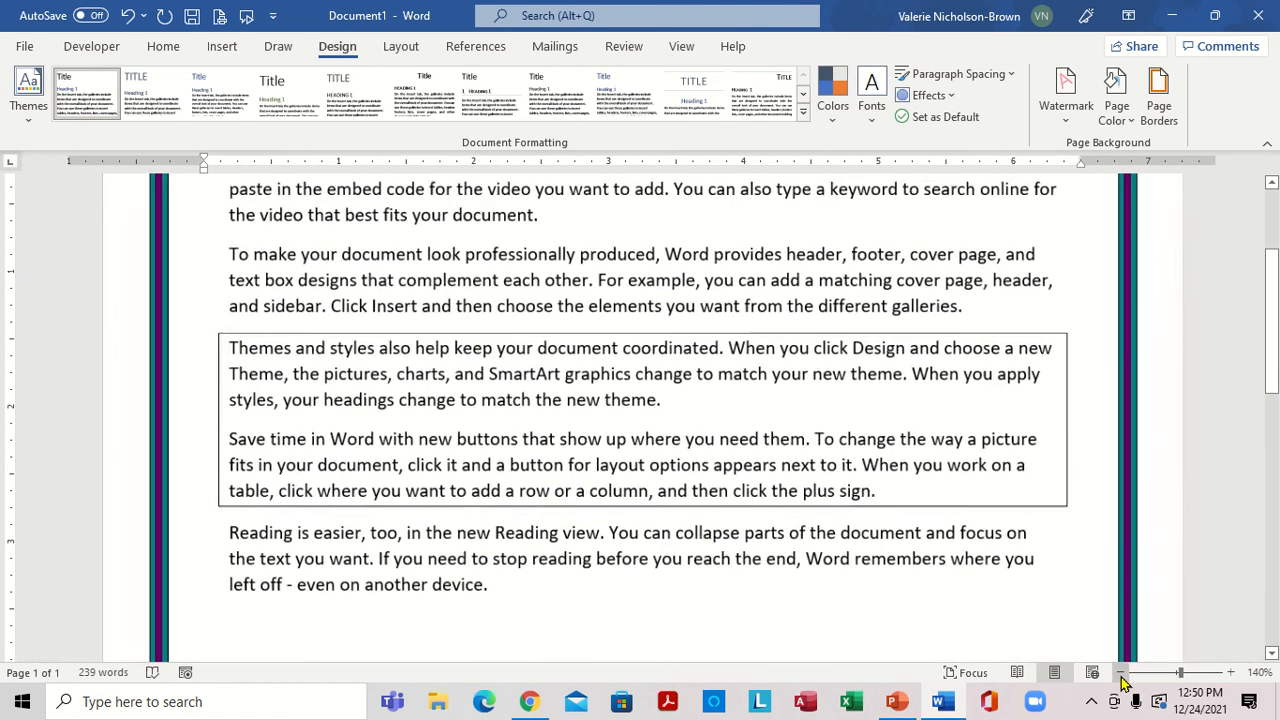
{"action": "left_click", "coordinate": [1271, 548]}
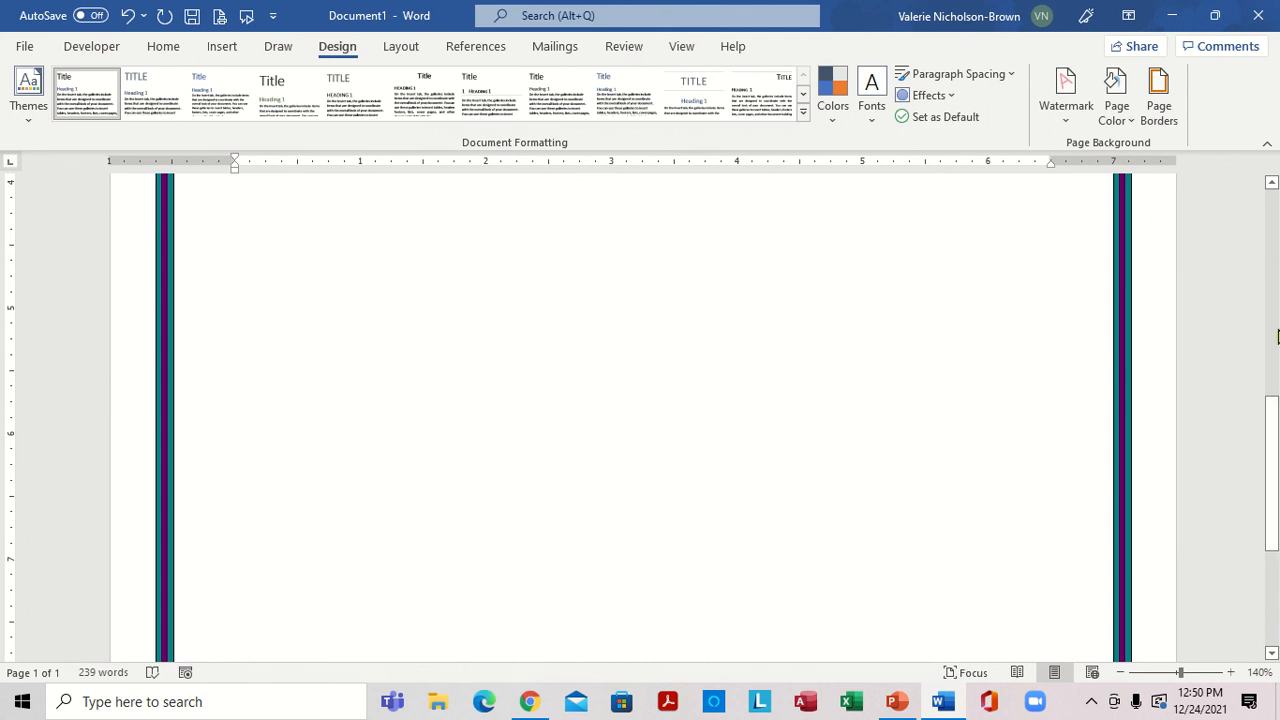
{"action": "left_click", "coordinate": [1273, 270]}
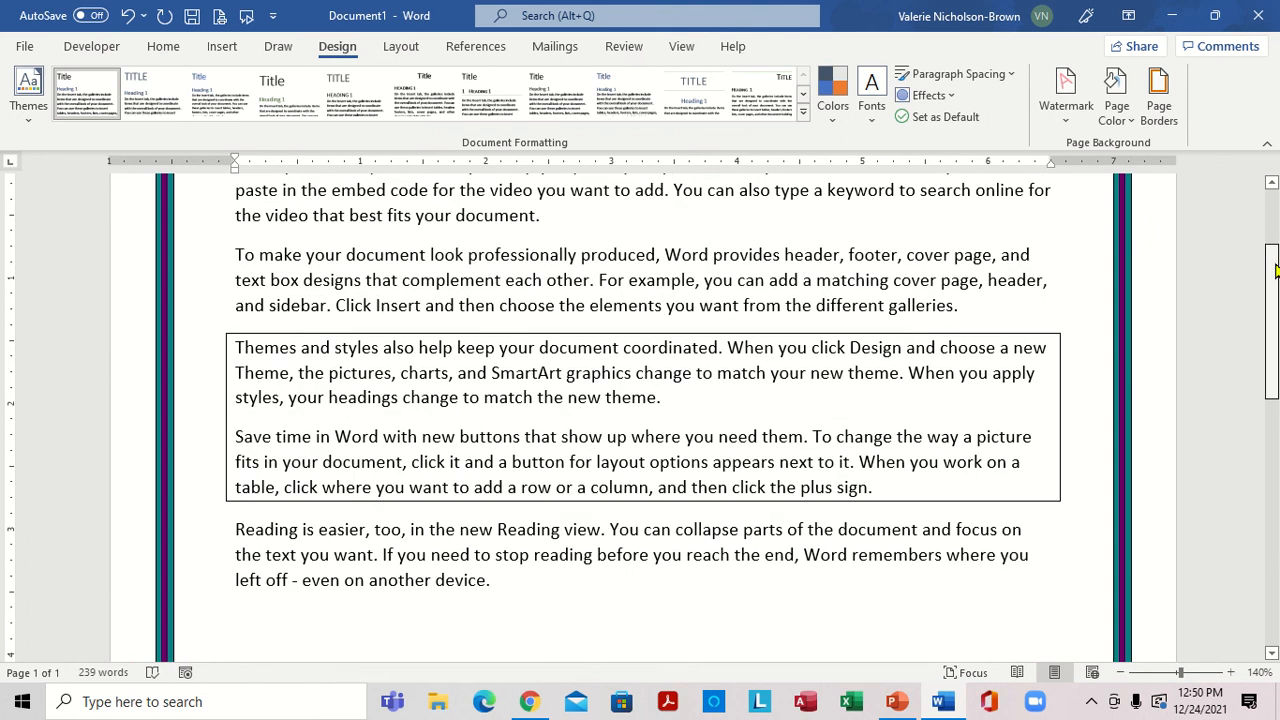
{"action": "left_click", "coordinate": [1274, 210]}
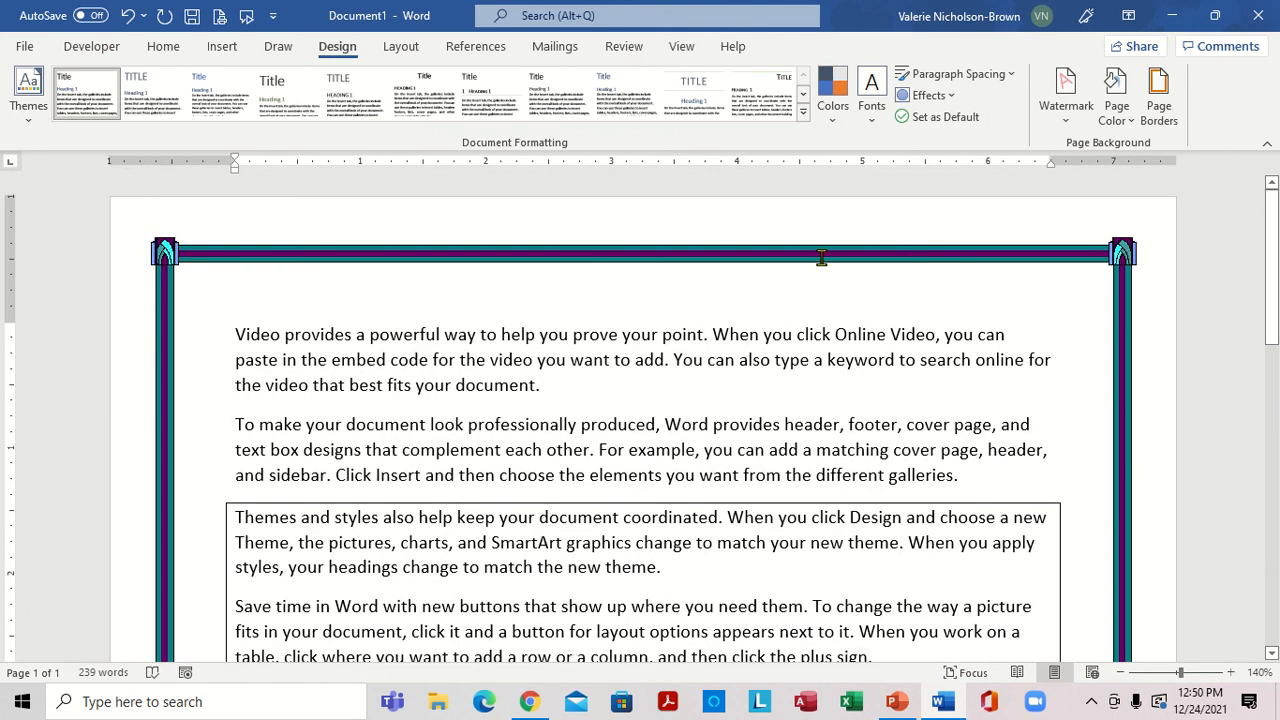